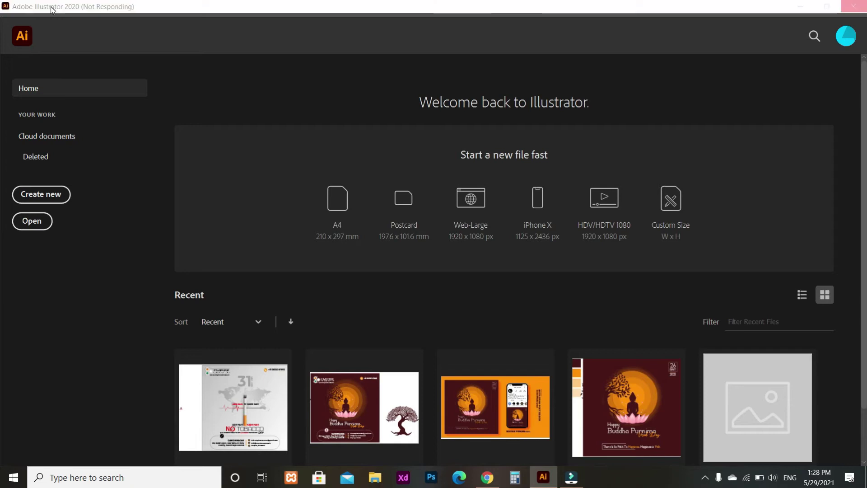
Create a new blank 1200 × 1200 px RGB document.
{"action": "left_click", "coordinate": [55, 8]}
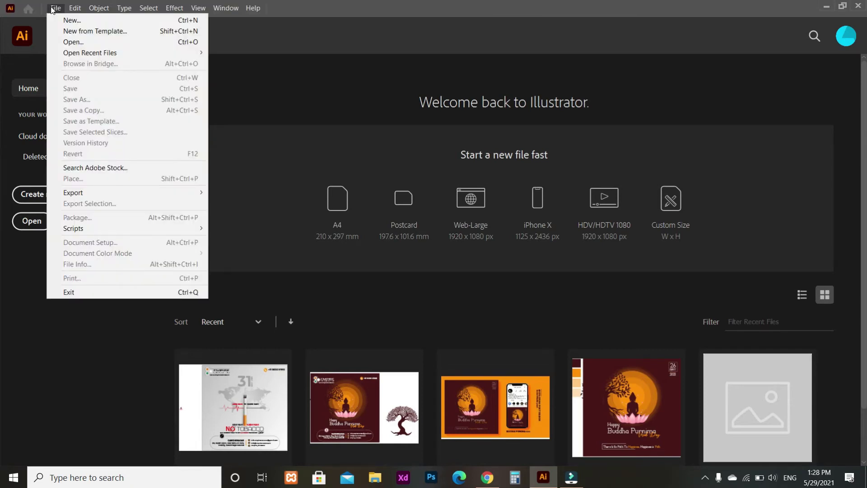
{"action": "left_click", "coordinate": [61, 20]}
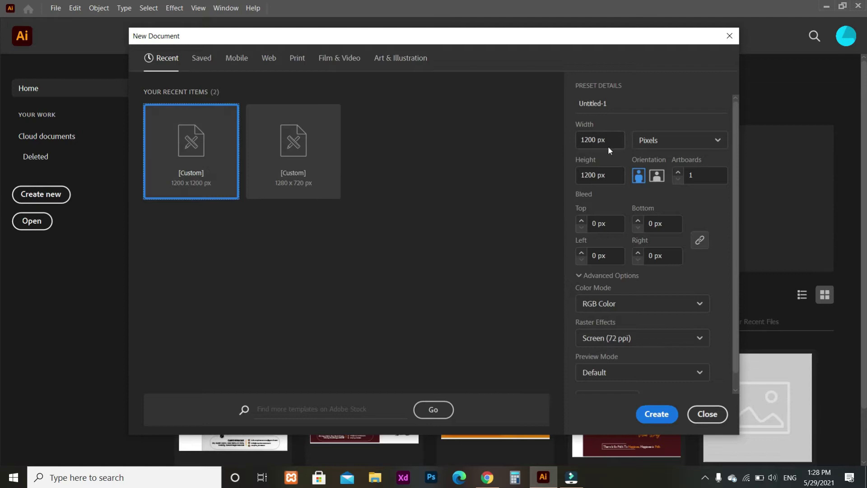
{"action": "left_click", "coordinate": [655, 419]}
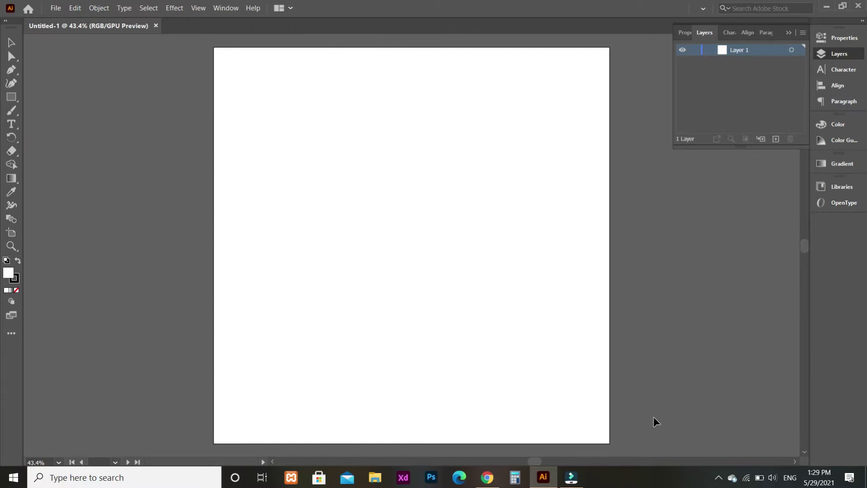
Start the outer blob outline with the Pen tool, curving across the top and down the right side.
{"action": "left_click", "coordinate": [12, 70]}
{"action": "left_click", "coordinate": [284, 145]}
{"action": "left_click_drag", "start_coordinate": [356, 114], "coordinate": [399, 123]}
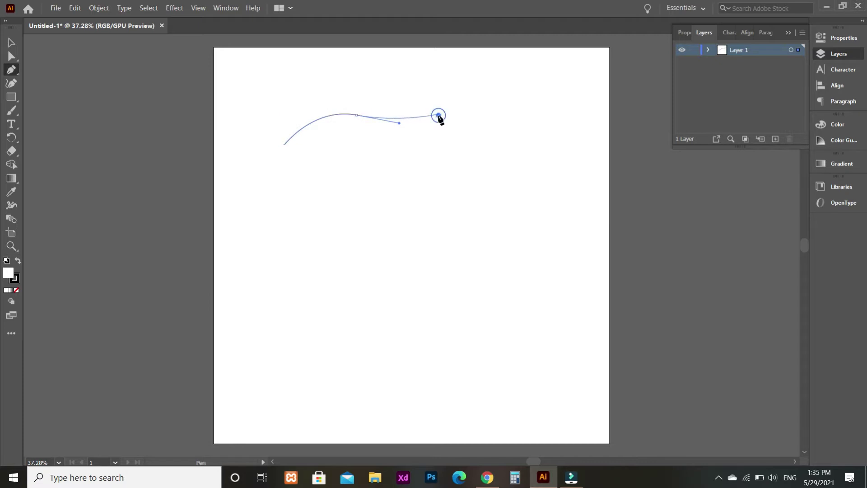
{"action": "left_click_drag", "start_coordinate": [450, 111], "coordinate": [467, 95]}
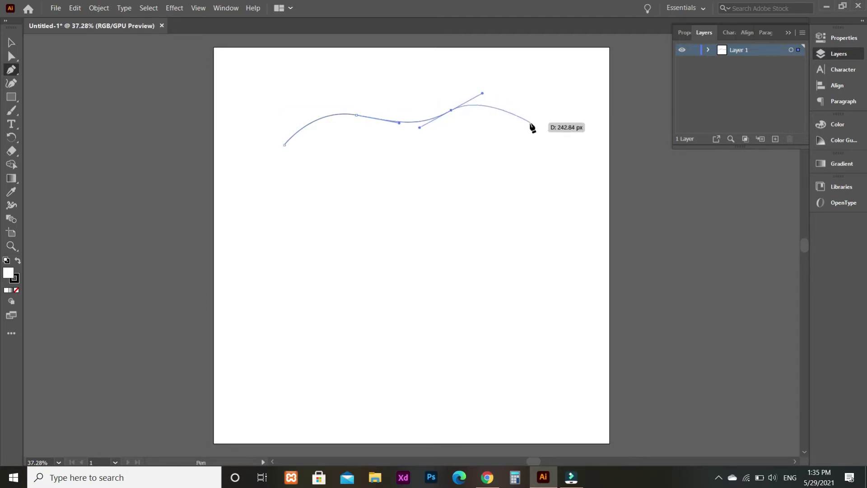
{"action": "left_click_drag", "start_coordinate": [532, 128], "coordinate": [543, 150]}
{"action": "left_click", "coordinate": [531, 215]}
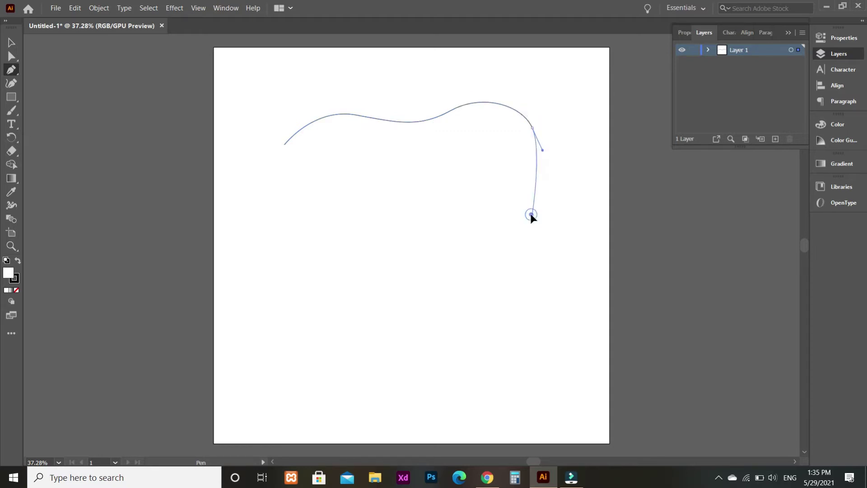
{"action": "left_click", "coordinate": [506, 274]}
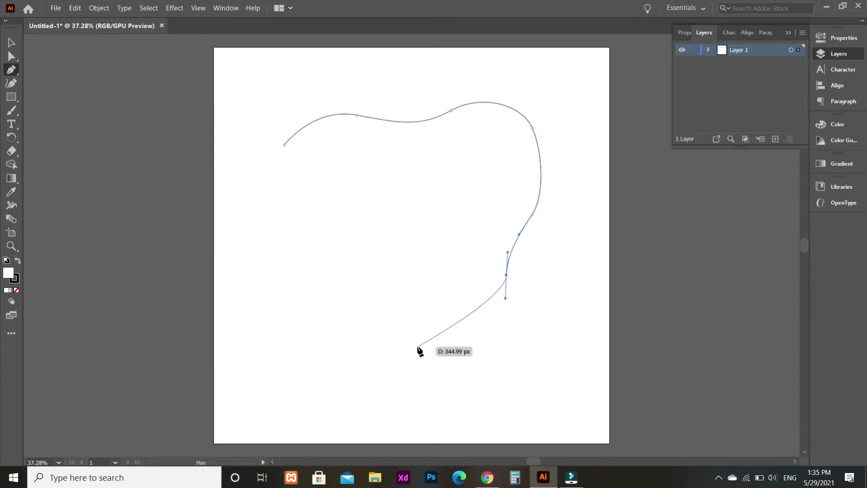
Curve the outline around the bottom and left side, redo one left point, and close the blob.
{"action": "left_click_drag", "start_coordinate": [420, 341], "coordinate": [380, 333]}
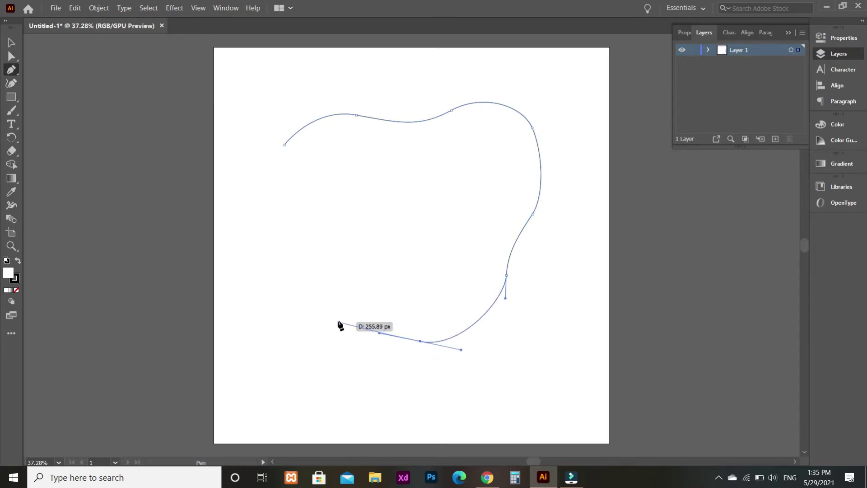
{"action": "left_click_drag", "start_coordinate": [324, 300], "coordinate": [302, 270]}
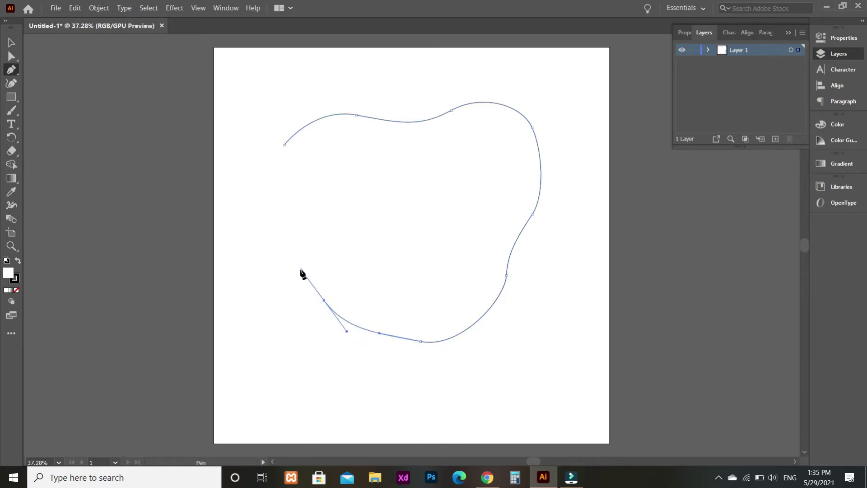
{"action": "left_click_drag", "start_coordinate": [280, 207], "coordinate": [316, 174]}
{"action": "key", "text": "ctrl+z"}
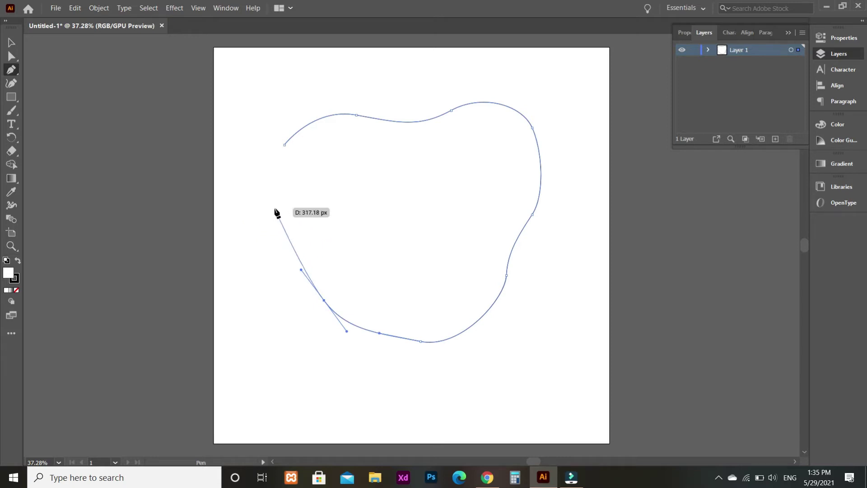
{"action": "left_click_drag", "start_coordinate": [272, 211], "coordinate": [243, 193]}
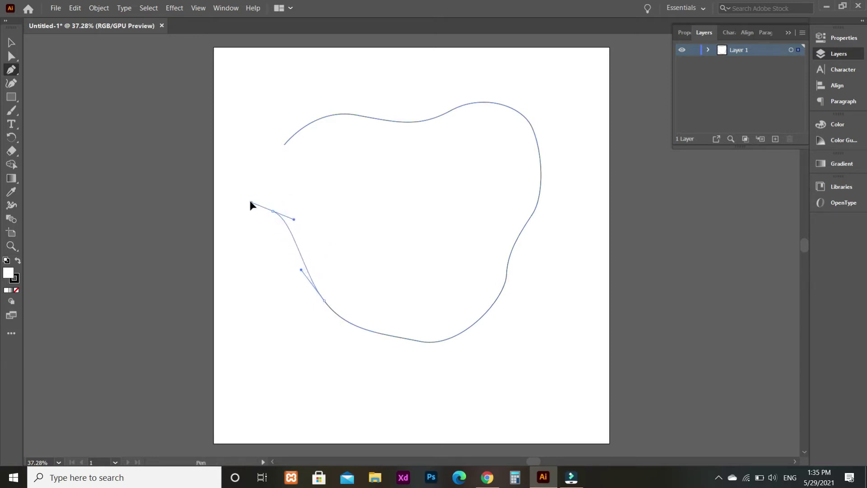
{"action": "left_click", "coordinate": [285, 144]}
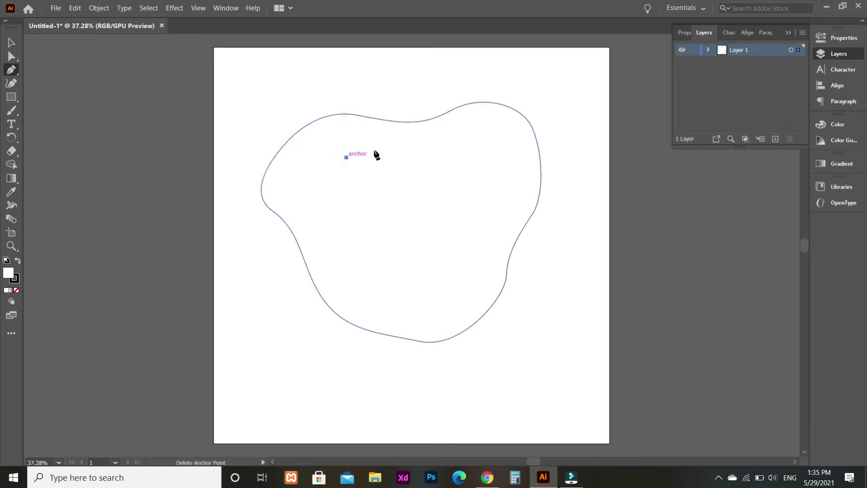
Draw a closed, smaller wavy ring inside the outer blob.
{"action": "left_click_drag", "start_coordinate": [457, 150], "coordinate": [495, 127]}
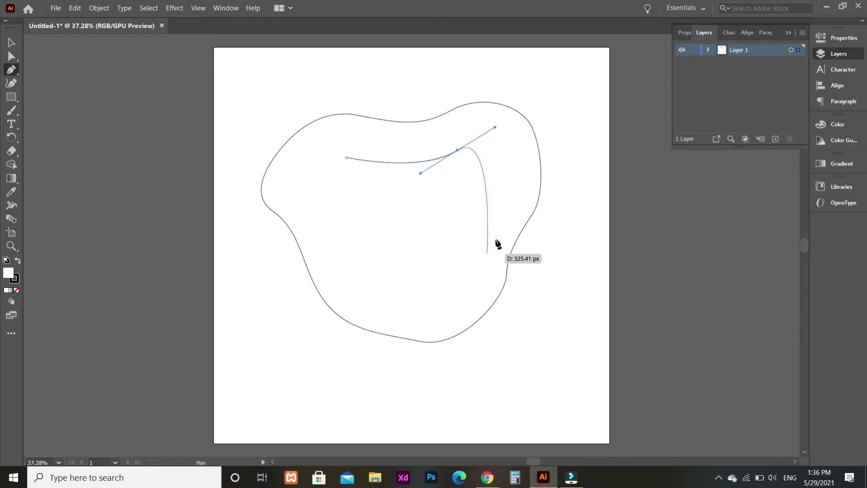
{"action": "left_click_drag", "start_coordinate": [509, 227], "coordinate": [486, 280]}
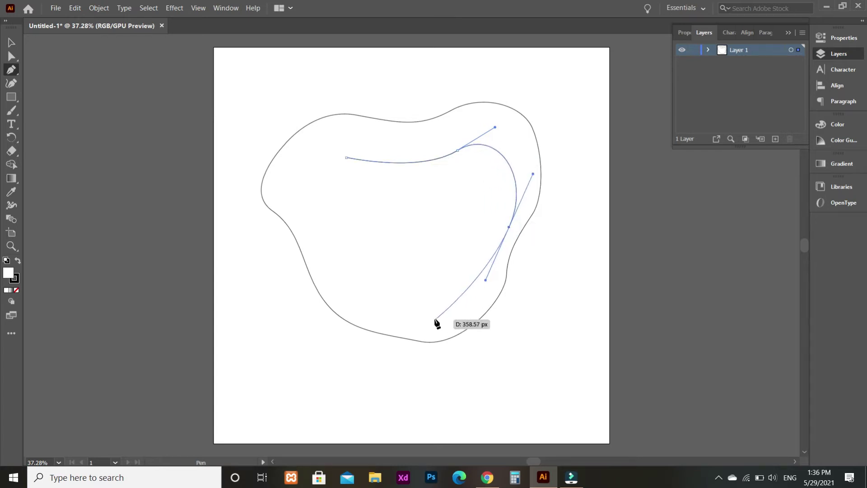
{"action": "left_click_drag", "start_coordinate": [437, 317], "coordinate": [400, 317]}
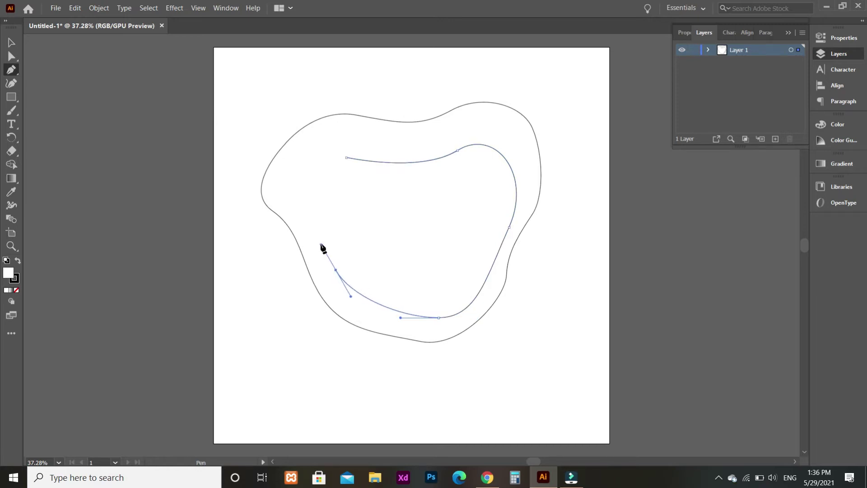
{"action": "left_click_drag", "start_coordinate": [371, 295], "coordinate": [326, 246]}
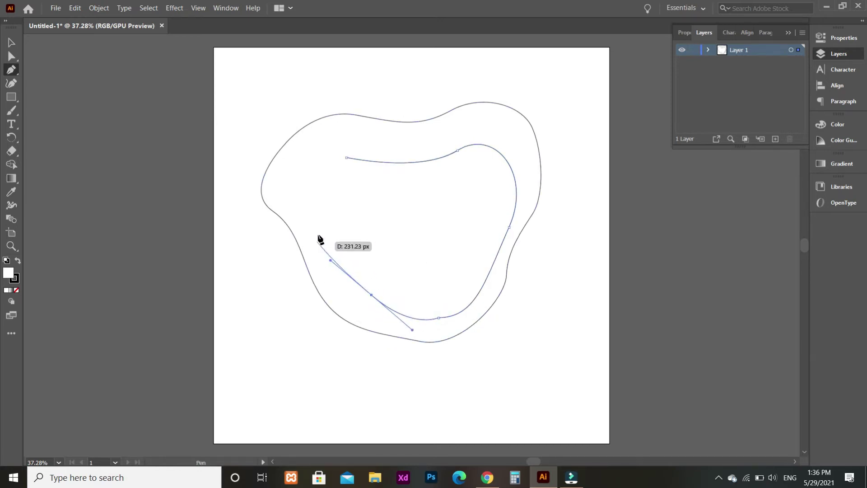
{"action": "left_click_drag", "start_coordinate": [319, 226], "coordinate": [320, 199]}
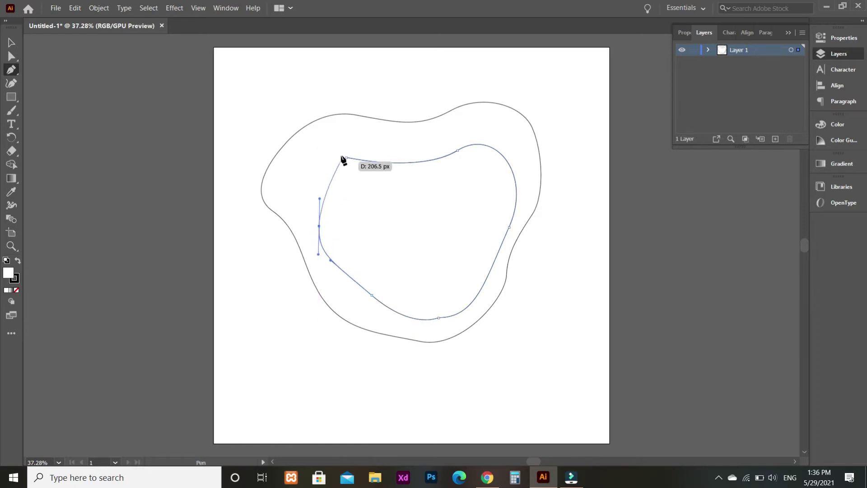
{"action": "mouse_move", "coordinate": [346, 158]}
{"action": "left_mouse_down"}
{"action": "mouse_move", "coordinate": [397, 146]}
{"action": "mouse_move", "coordinate": [373, 148]}
{"action": "left_mouse_up"}
Sketch most of a third, smaller wavy ring inside the second one.
{"action": "left_click", "coordinate": [370, 192]}
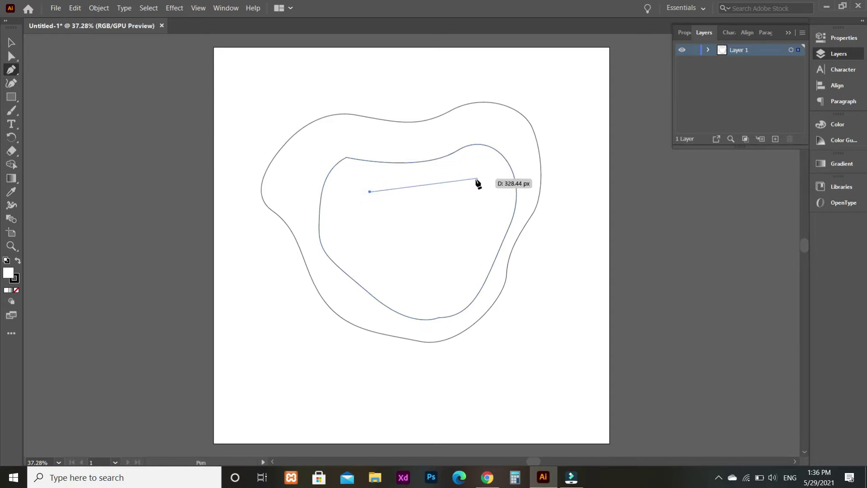
{"action": "mouse_move", "coordinate": [458, 189]}
{"action": "left_mouse_down"}
{"action": "mouse_move", "coordinate": [471, 209]}
{"action": "mouse_move", "coordinate": [496, 205]}
{"action": "left_mouse_up"}
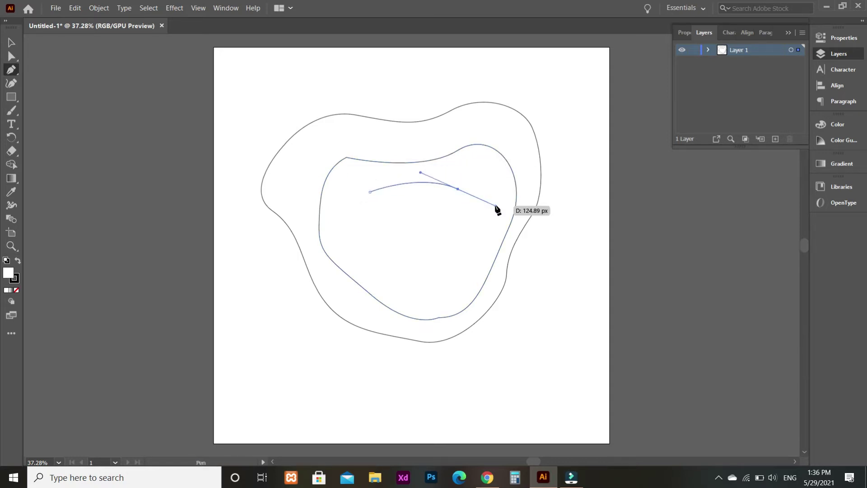
{"action": "left_click_drag", "start_coordinate": [482, 253], "coordinate": [466, 298]}
{"action": "left_click", "coordinate": [389, 263]}
{"action": "mouse_move", "coordinate": [388, 264]}
{"action": "left_mouse_down"}
{"action": "mouse_move", "coordinate": [395, 279]}
{"action": "mouse_move", "coordinate": [346, 210]}
{"action": "mouse_move", "coordinate": [362, 179]}
{"action": "left_mouse_up"}
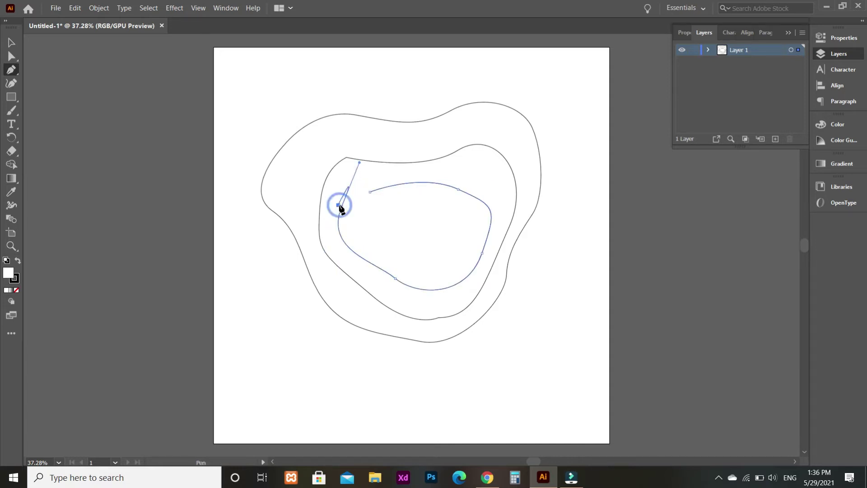
Close the third ring and draw a closed fourth ring inside it.
{"action": "left_click", "coordinate": [341, 208]}
{"action": "left_click_drag", "start_coordinate": [370, 192], "coordinate": [382, 193]}
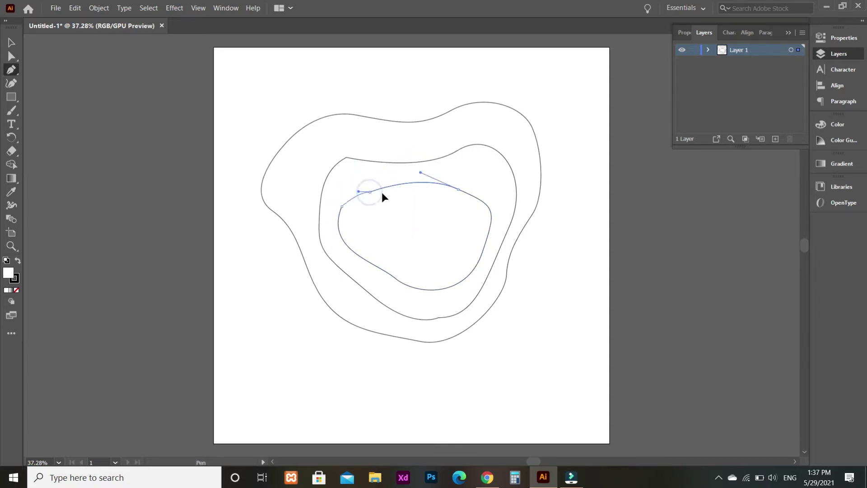
{"action": "left_click", "coordinate": [405, 205]}
{"action": "left_click_drag", "start_coordinate": [473, 222], "coordinate": [462, 240]}
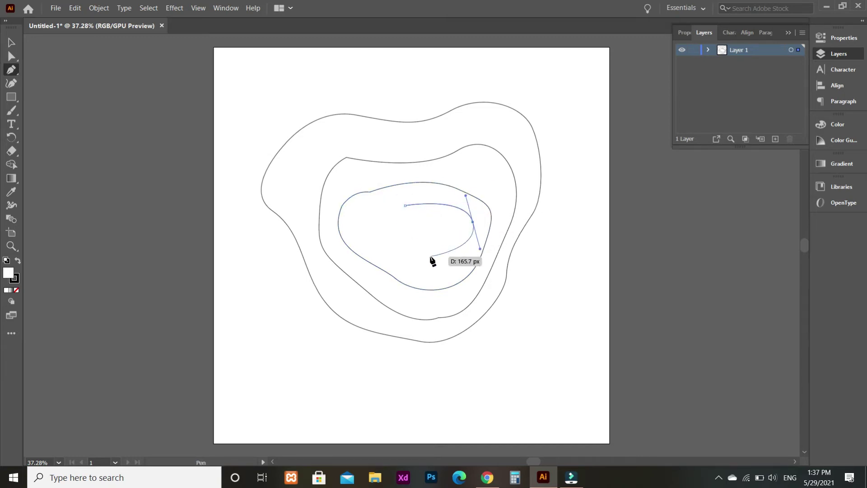
{"action": "left_click_drag", "start_coordinate": [417, 264], "coordinate": [373, 256]}
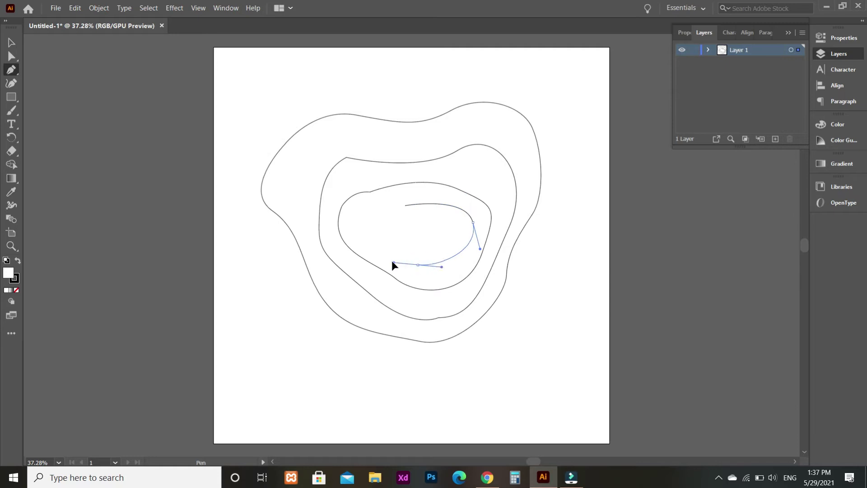
{"action": "left_click_drag", "start_coordinate": [361, 224], "coordinate": [363, 212]}
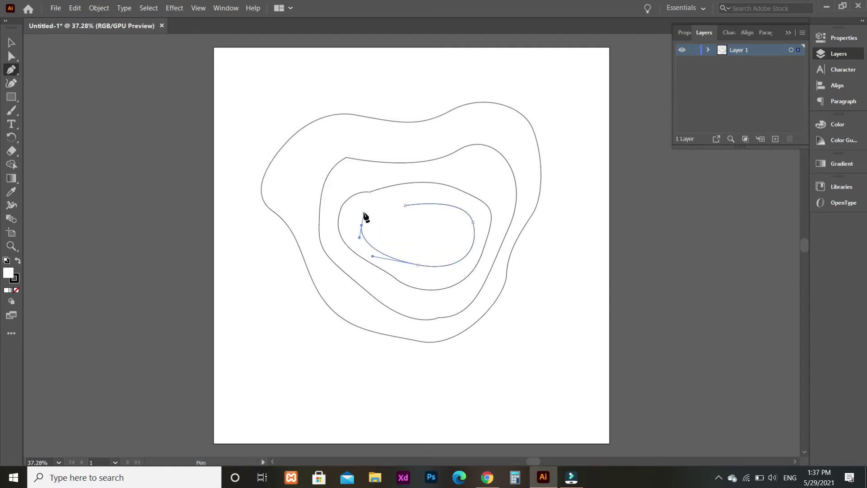
{"action": "left_click", "coordinate": [405, 206]}
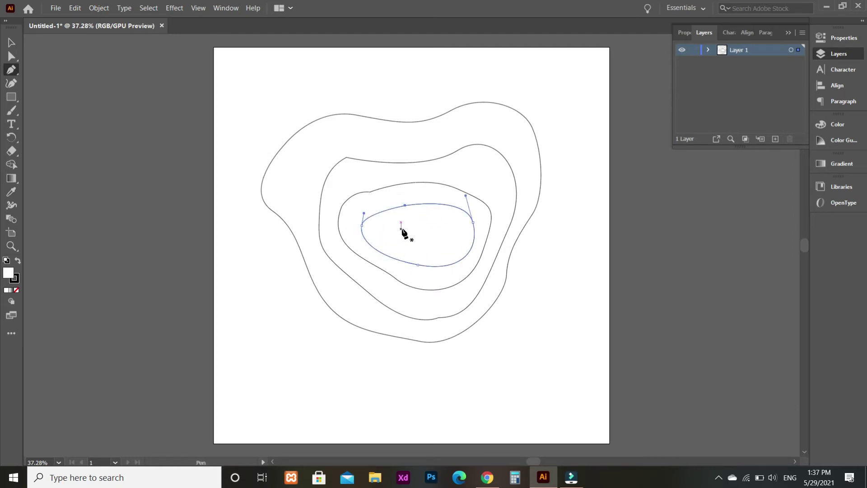
Draw and close the smallest wavy blob at the very centre.
{"action": "left_click_drag", "start_coordinate": [387, 224], "coordinate": [409, 225]}
{"action": "left_click_drag", "start_coordinate": [462, 219], "coordinate": [470, 234]}
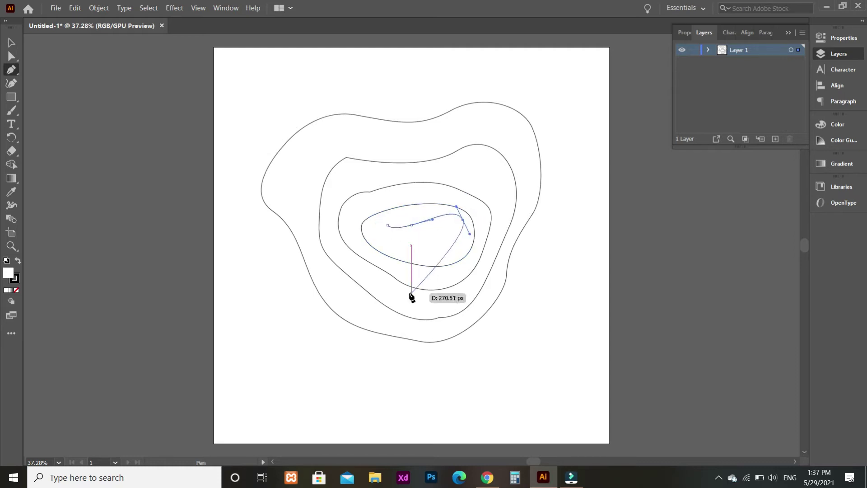
{"action": "left_click", "coordinate": [424, 245]}
{"action": "left_click_drag", "start_coordinate": [390, 245], "coordinate": [379, 236]}
{"action": "left_click", "coordinate": [387, 225]}
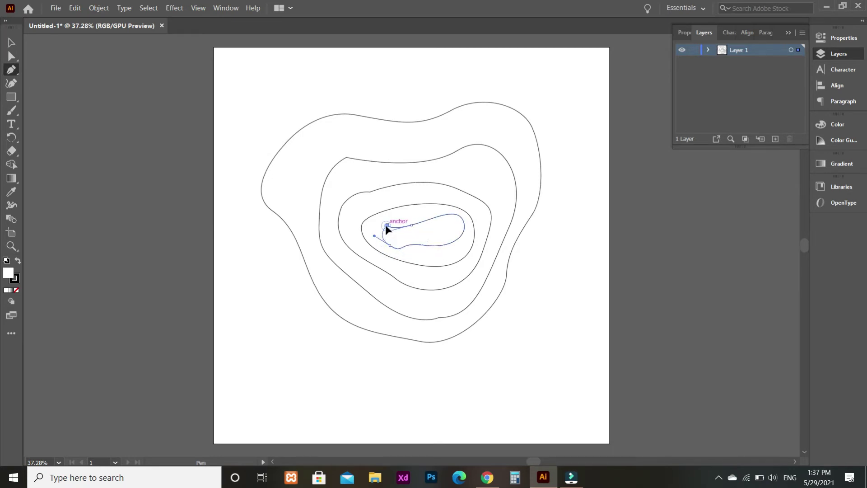
Fill all the contour paths with light purple 7171CC.
{"action": "left_click", "coordinate": [12, 43]}
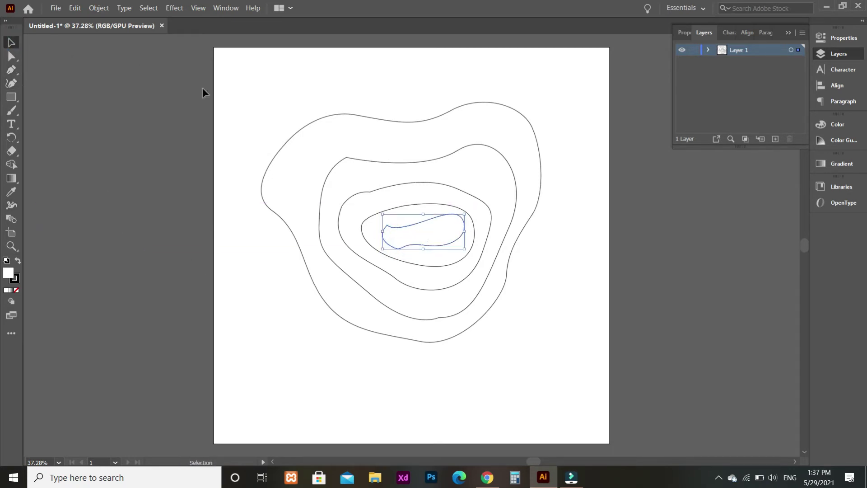
{"action": "left_click_drag", "start_coordinate": [258, 103], "coordinate": [519, 367]}
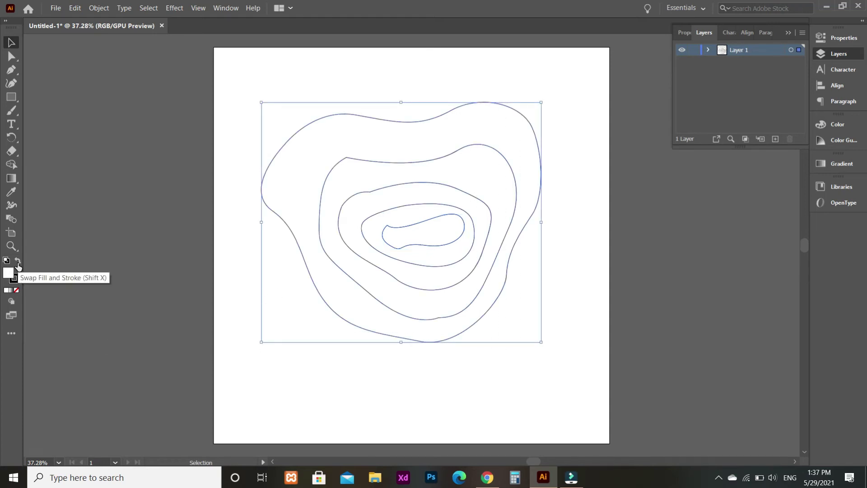
{"action": "double_click", "coordinate": [8, 273]}
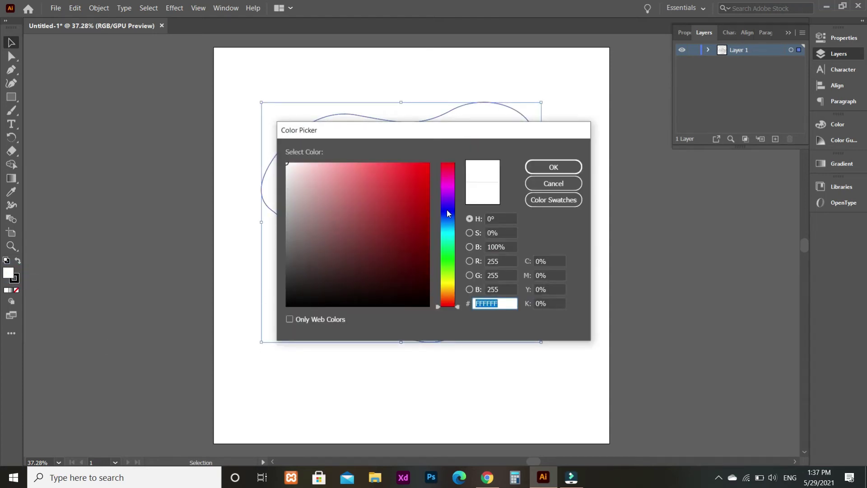
{"action": "left_click", "coordinate": [448, 210]}
{"action": "left_click_drag", "start_coordinate": [354, 201], "coordinate": [350, 191]}
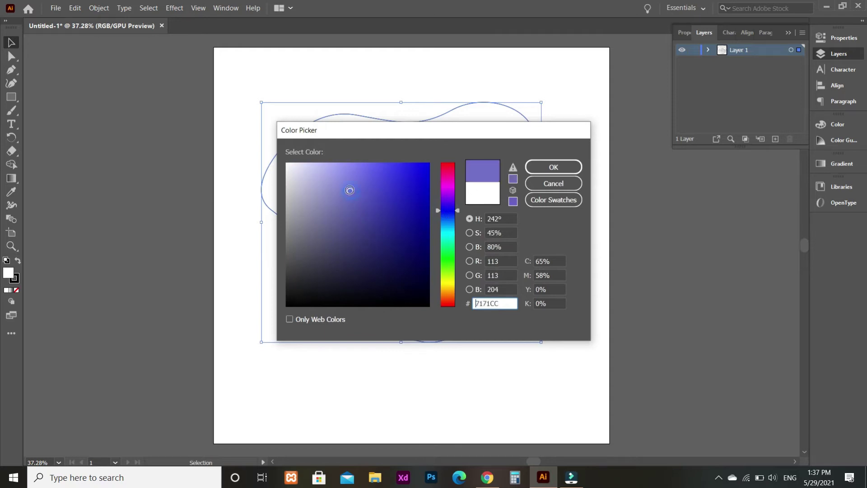
{"action": "left_click", "coordinate": [549, 166]}
{"action": "left_click", "coordinate": [177, 254]}
Use the Shape Builder to split the overlapping contours into separate ring shapes.
{"action": "left_click_drag", "start_coordinate": [256, 95], "coordinate": [535, 379]}
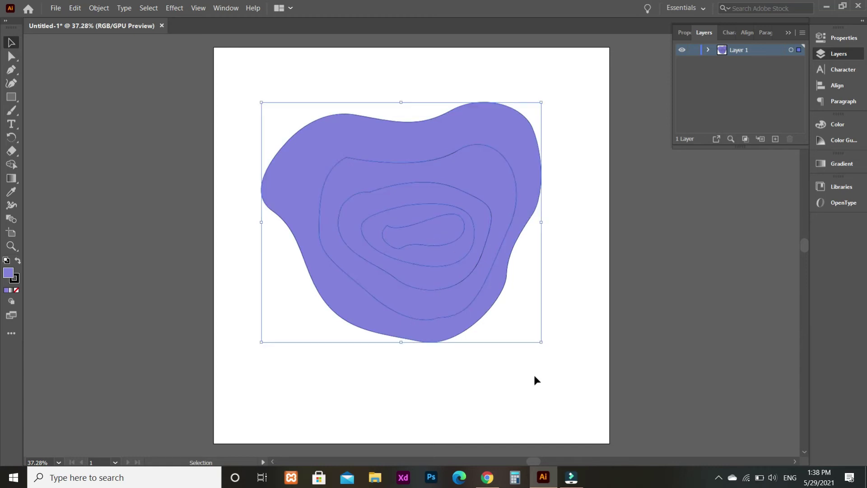
{"action": "left_click", "coordinate": [12, 166]}
{"action": "left_click_drag", "start_coordinate": [321, 157], "coordinate": [396, 137]}
{"action": "mouse_move", "coordinate": [340, 187]}
{"action": "left_mouse_down"}
{"action": "mouse_move", "coordinate": [390, 175]}
{"action": "mouse_move", "coordinate": [411, 199]}
{"action": "left_mouse_up"}
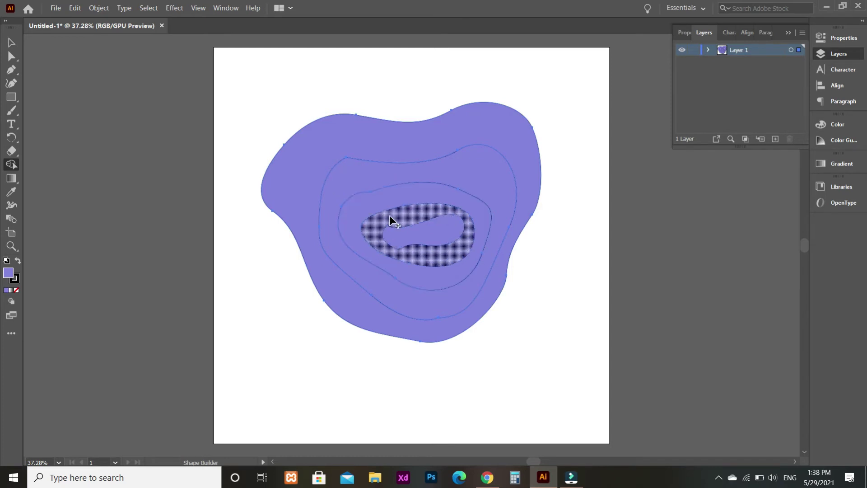
{"action": "left_click", "coordinate": [423, 212]}
{"action": "left_click_drag", "start_coordinate": [405, 235], "coordinate": [441, 230]}
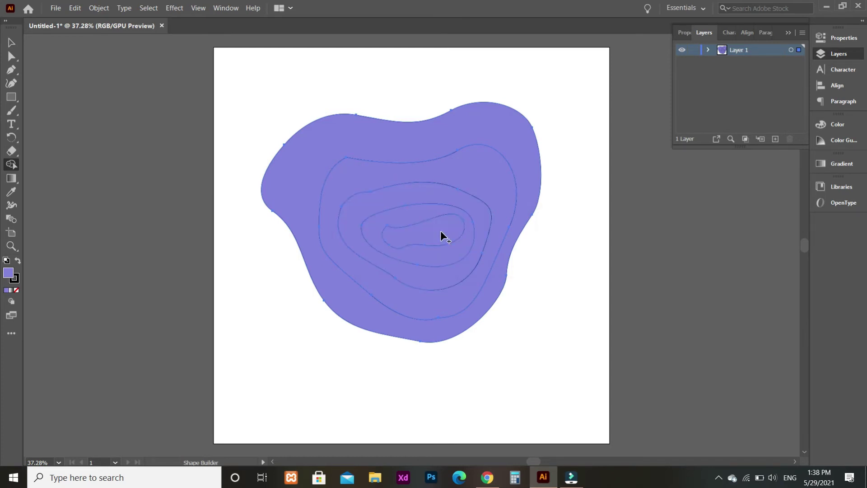
{"action": "left_click", "coordinate": [11, 42]}
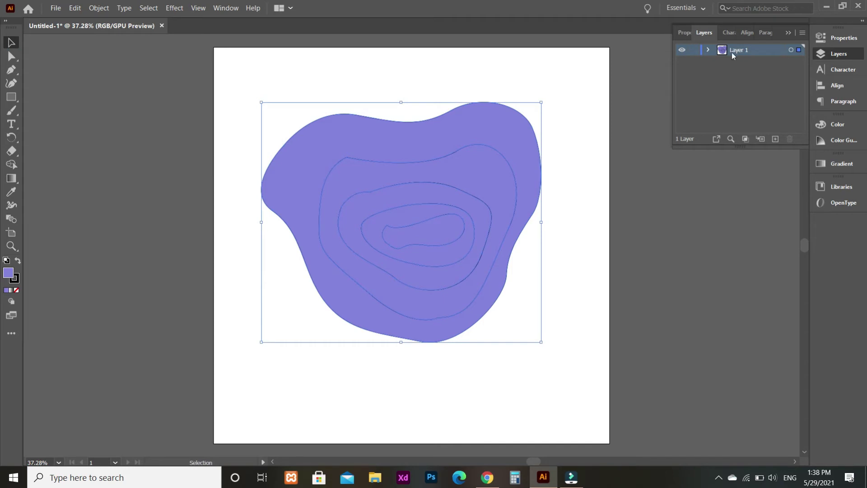
Set the stroke of all ring shapes to None.
{"action": "left_click", "coordinate": [708, 51]}
{"action": "key", "text": "ctrl+shift+a"}
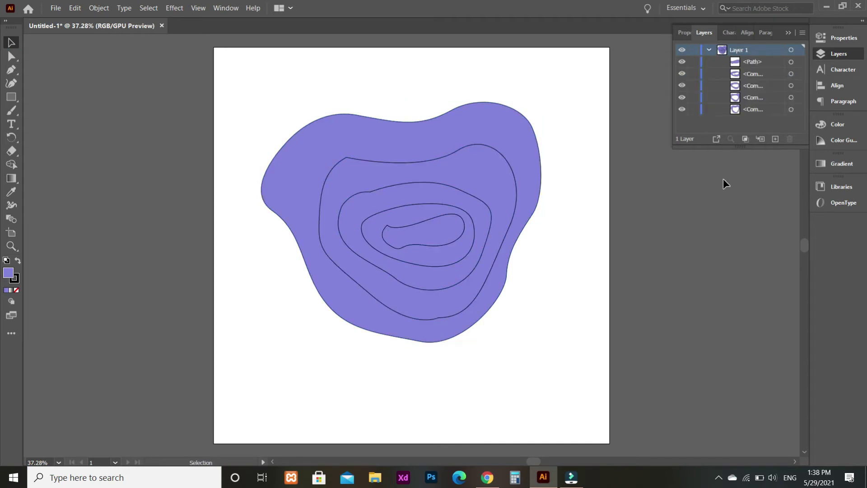
{"action": "left_click_drag", "start_coordinate": [307, 111], "coordinate": [508, 369]}
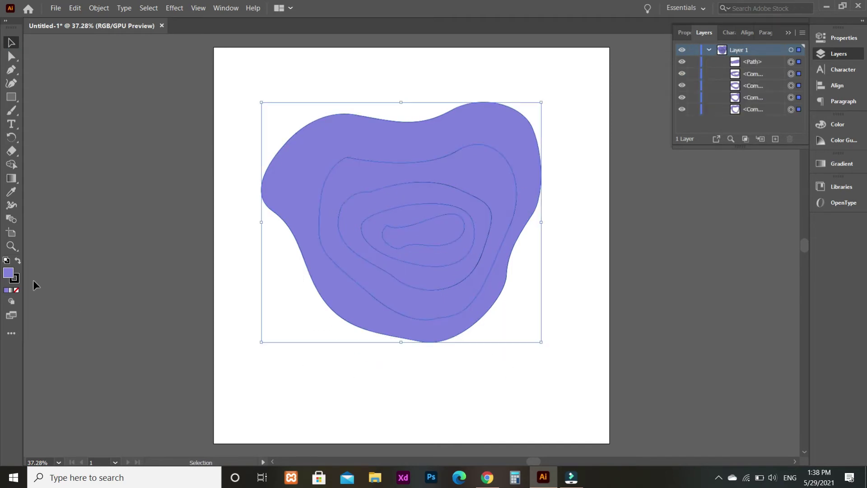
{"action": "left_click", "coordinate": [18, 284]}
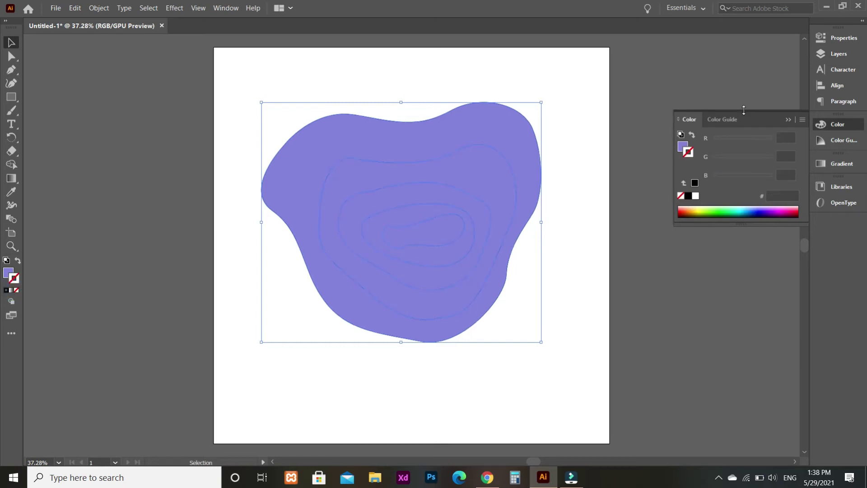
Reorder the ring items in the Layers panel so the plain path sits lowest.
{"action": "left_click", "coordinate": [838, 55]}
{"action": "left_click", "coordinate": [673, 191]}
{"action": "left_click_drag", "start_coordinate": [738, 63], "coordinate": [741, 115]}
{"action": "left_click_drag", "start_coordinate": [741, 61], "coordinate": [740, 115]}
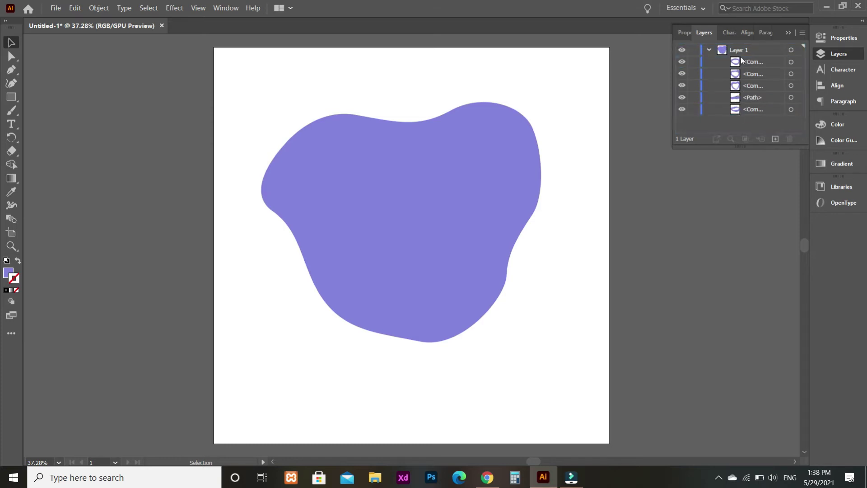
{"action": "key", "text": "ctrl+z"}
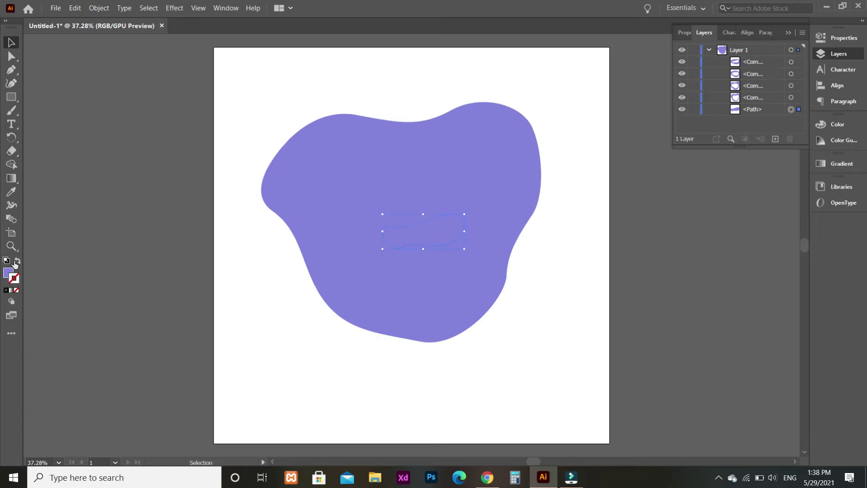
Fill the innermost blob navy 000054 and the ring around it 02028E.
{"action": "double_click", "coordinate": [7, 274]}
{"action": "left_click_drag", "start_coordinate": [424, 246], "coordinate": [434, 261]}
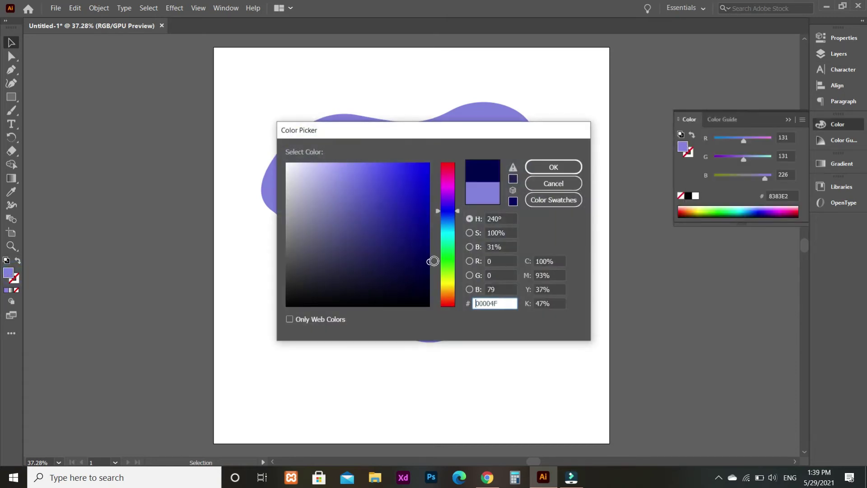
{"action": "left_click", "coordinate": [553, 167]}
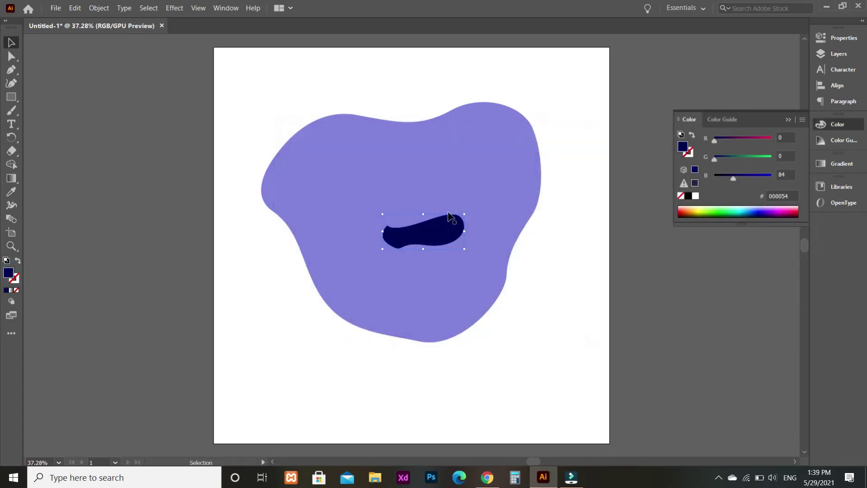
{"action": "left_click", "coordinate": [372, 227]}
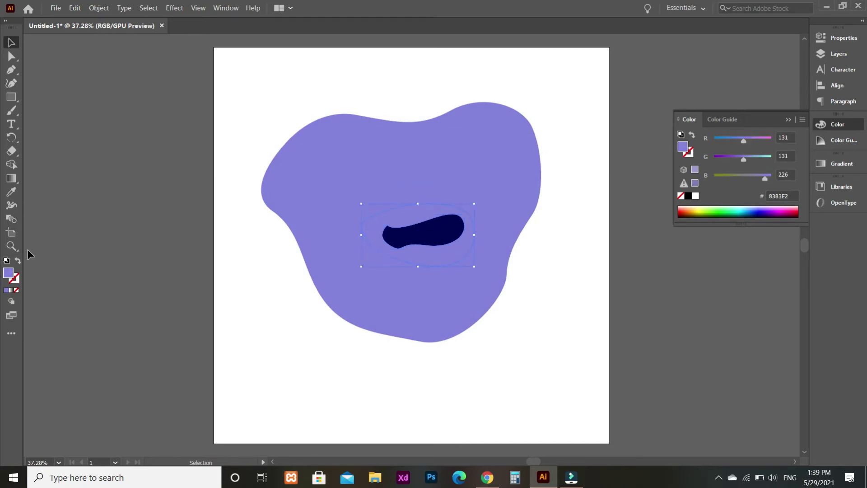
{"action": "left_click", "coordinate": [445, 234]}
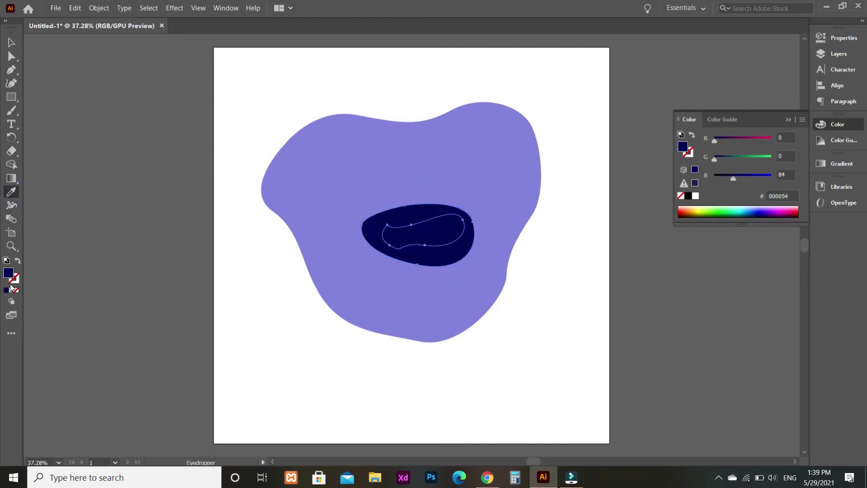
{"action": "double_click", "coordinate": [8, 273]}
{"action": "left_click", "coordinate": [429, 227]}
{"action": "left_click", "coordinate": [553, 167]}
{"action": "key", "text": "v"}
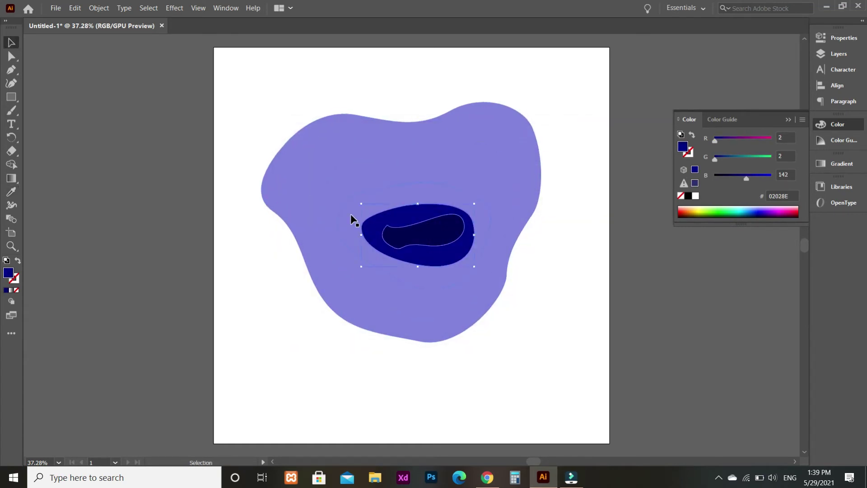
Give the next ring outward a brighter blue fill, 0202C1.
{"action": "left_click", "coordinate": [351, 215]}
{"action": "left_click", "coordinate": [11, 191]}
{"action": "left_click", "coordinate": [368, 233]}
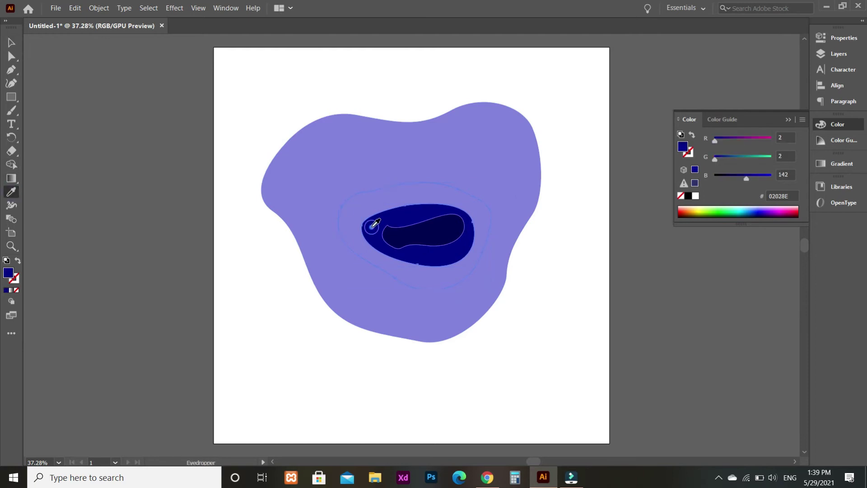
{"action": "double_click", "coordinate": [6, 275]}
{"action": "left_click", "coordinate": [428, 197]}
{"action": "left_click", "coordinate": [554, 167]}
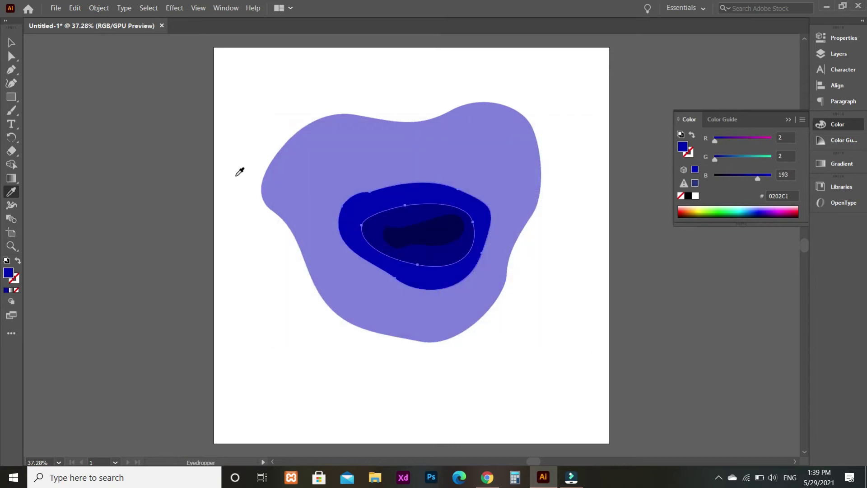
{"action": "left_click", "coordinate": [12, 43]}
{"action": "left_click", "coordinate": [153, 235]}
Give the following ring outward a bright pure blue fill, 0000FC.
{"action": "left_click", "coordinate": [335, 185]}
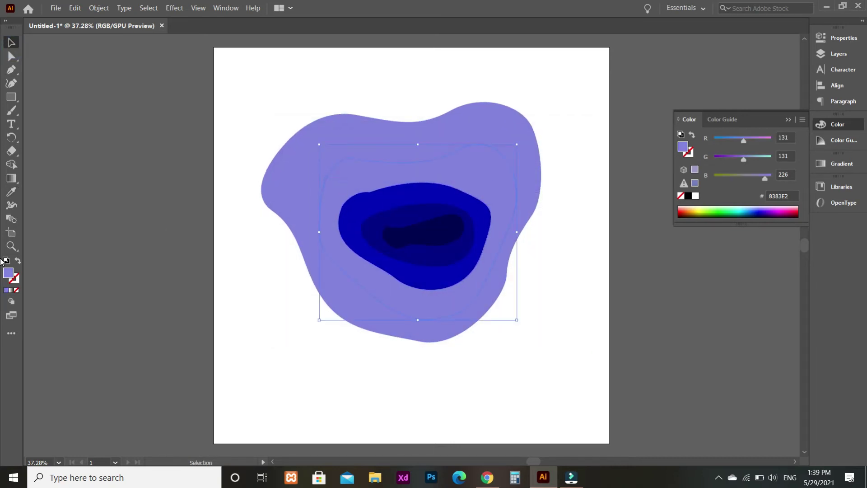
{"action": "left_click", "coordinate": [12, 191]}
{"action": "left_click", "coordinate": [352, 218]}
{"action": "left_click", "coordinate": [12, 42]}
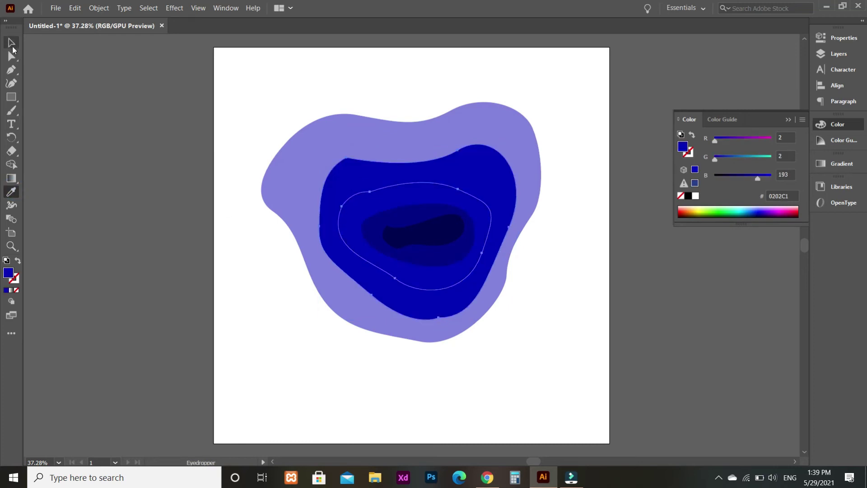
{"action": "double_click", "coordinate": [10, 275]}
{"action": "left_click_drag", "start_coordinate": [421, 169], "coordinate": [429, 163]}
{"action": "left_click", "coordinate": [554, 168]}
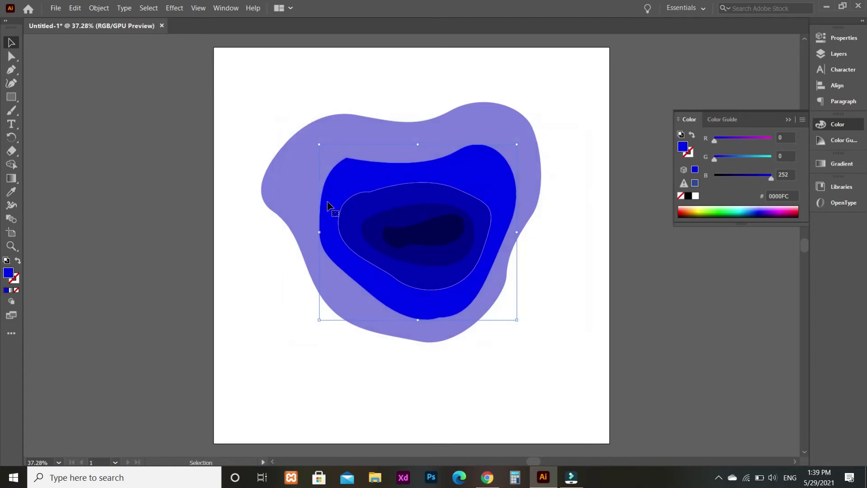
{"action": "left_click", "coordinate": [309, 197]}
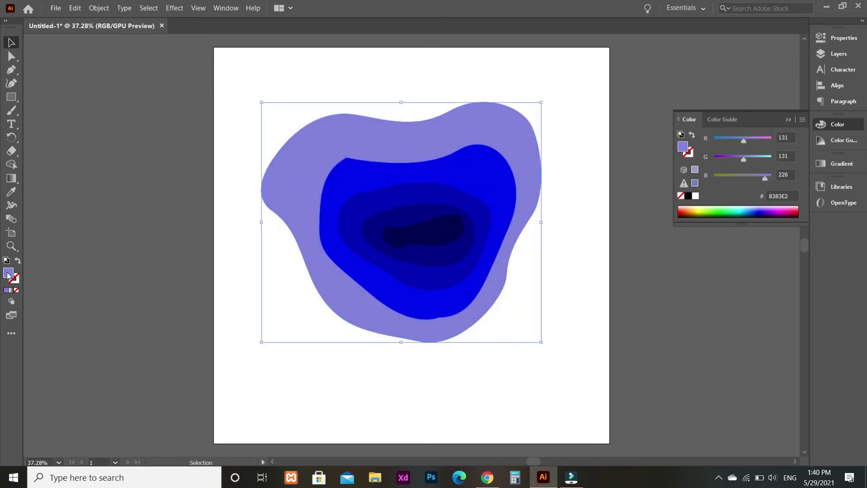
Try several blues on the outer shape, settling on 4848EF.
{"action": "left_click", "coordinate": [11, 192]}
{"action": "left_click", "coordinate": [345, 172]}
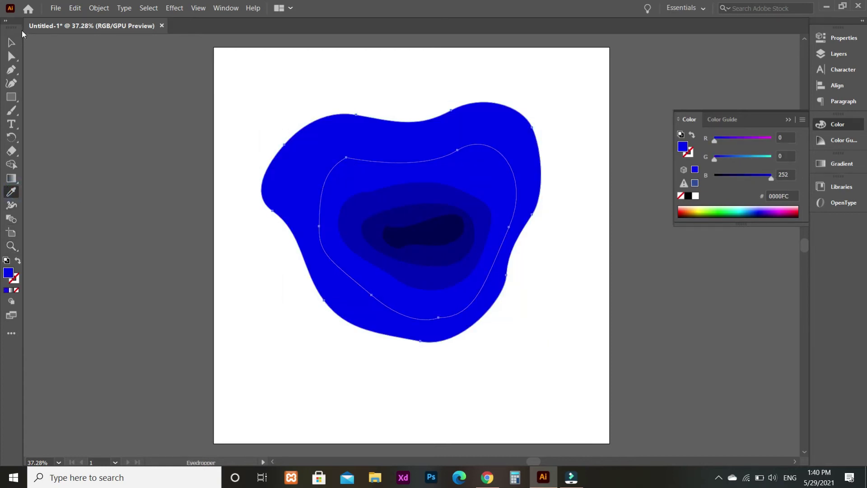
{"action": "left_click", "coordinate": [11, 42]}
{"action": "double_click", "coordinate": [8, 273]}
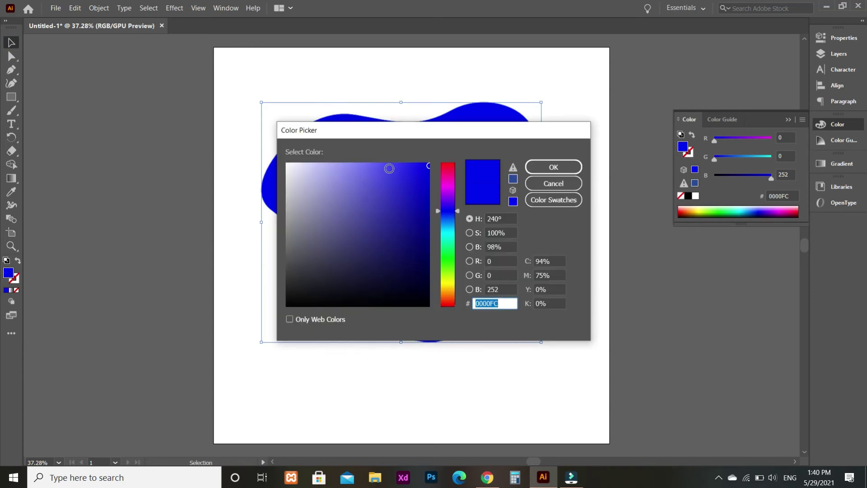
{"action": "left_click_drag", "start_coordinate": [389, 169], "coordinate": [381, 158]}
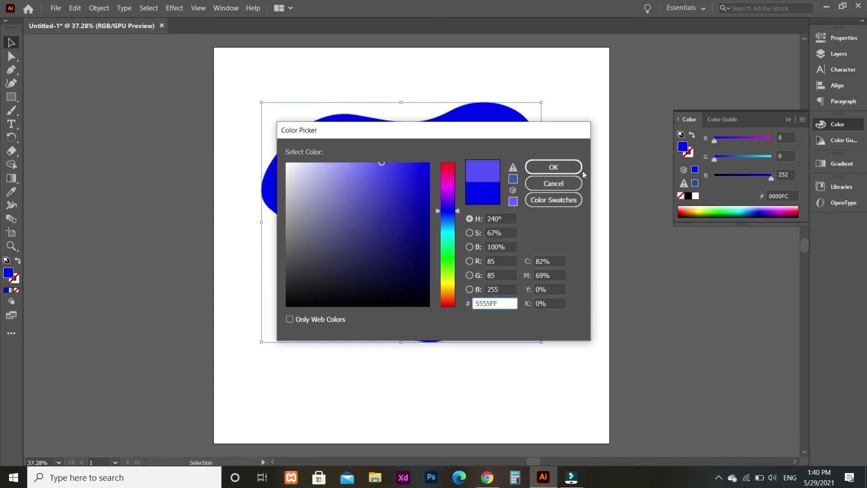
{"action": "left_click", "coordinate": [568, 168]}
{"action": "double_click", "coordinate": [8, 273]}
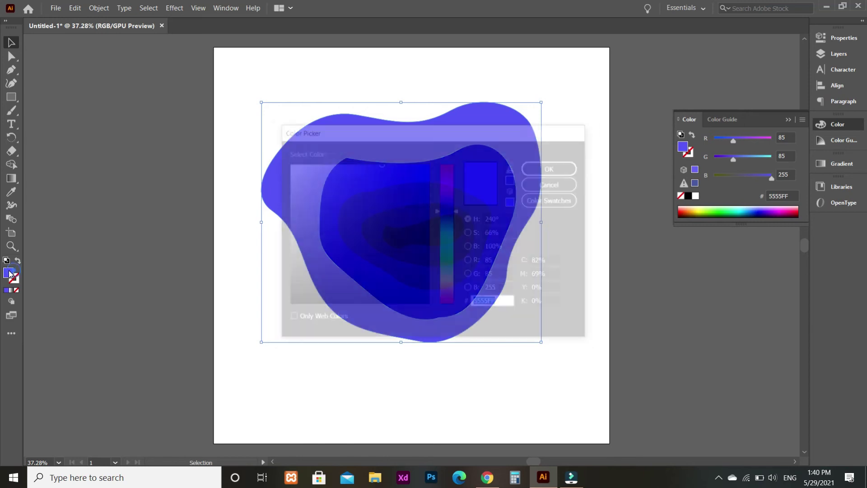
{"action": "left_click_drag", "start_coordinate": [408, 212], "coordinate": [410, 164]}
{"action": "left_click", "coordinate": [539, 167]}
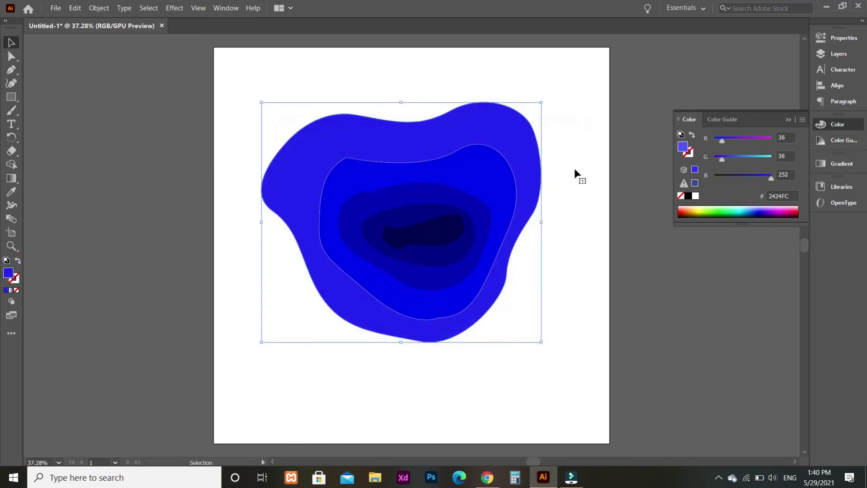
{"action": "double_click", "coordinate": [10, 272]}
{"action": "left_click_drag", "start_coordinate": [400, 163], "coordinate": [387, 172]}
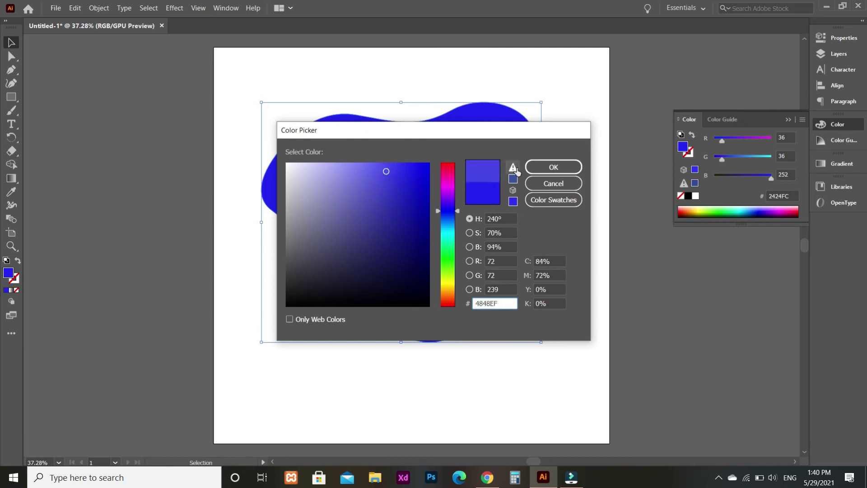
{"action": "left_click", "coordinate": [553, 167]}
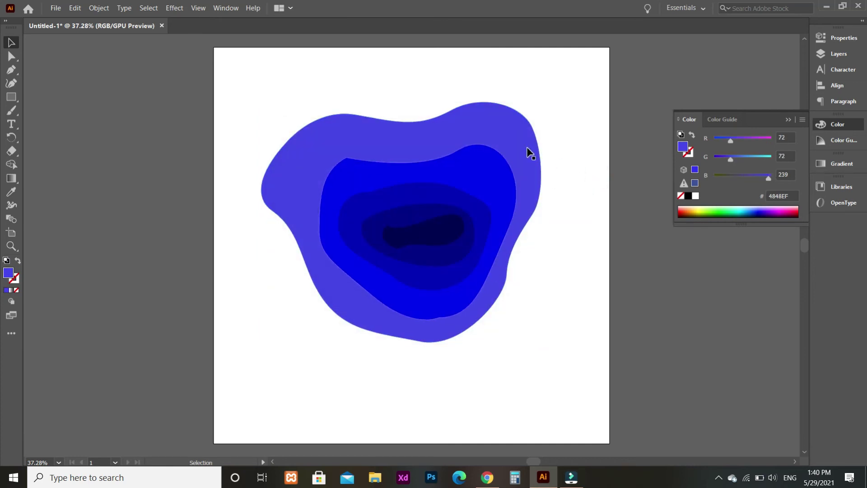
Change the second ring's fill to blue 0505DD.
{"action": "left_click", "coordinate": [506, 177]}
{"action": "double_click", "coordinate": [9, 272]}
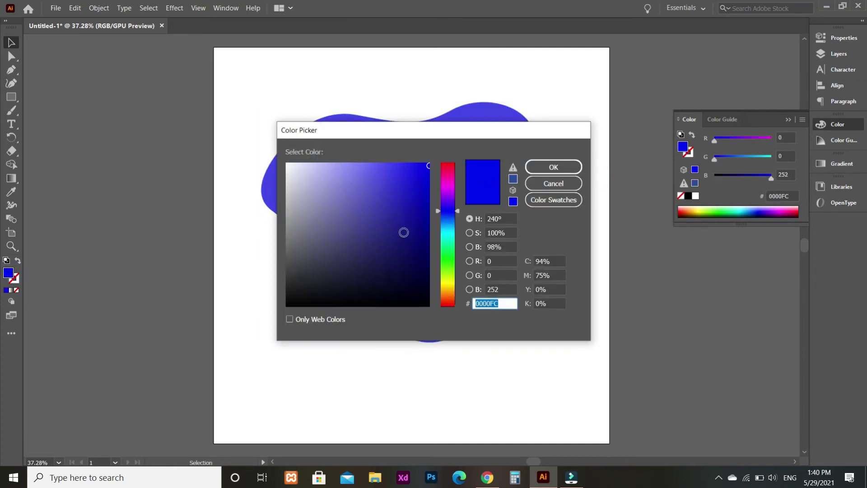
{"action": "left_click", "coordinate": [428, 180]}
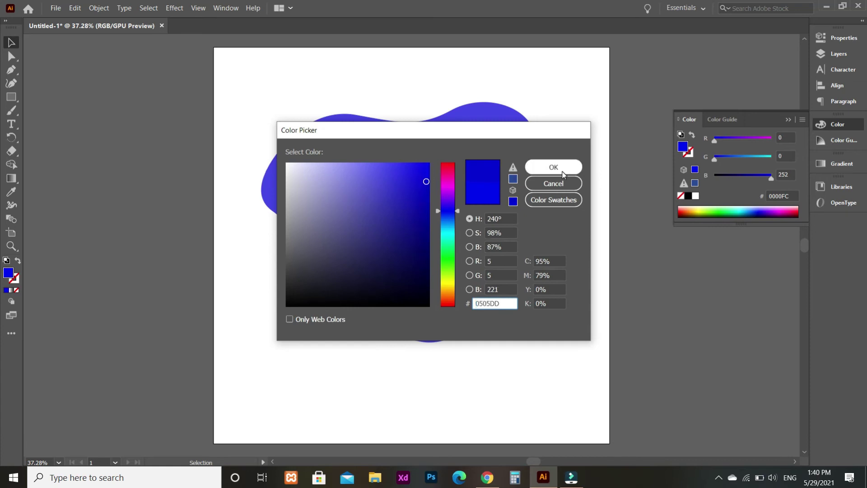
{"action": "left_click", "coordinate": [553, 167]}
{"action": "left_click", "coordinate": [569, 216]}
Set the outer shape to bright blue 1717FF, then select all the rings.
{"action": "left_click", "coordinate": [524, 161]}
{"action": "double_click", "coordinate": [13, 273]}
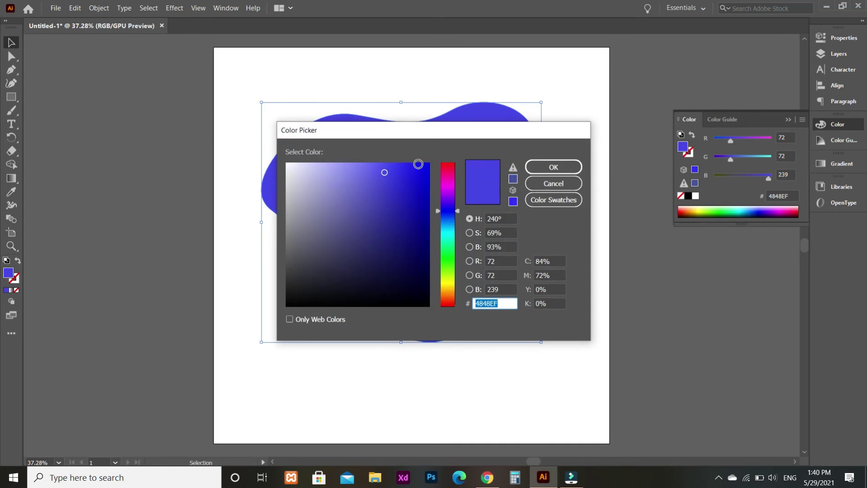
{"action": "left_click", "coordinate": [417, 164]}
{"action": "left_click", "coordinate": [553, 166]}
{"action": "left_click", "coordinate": [590, 219]}
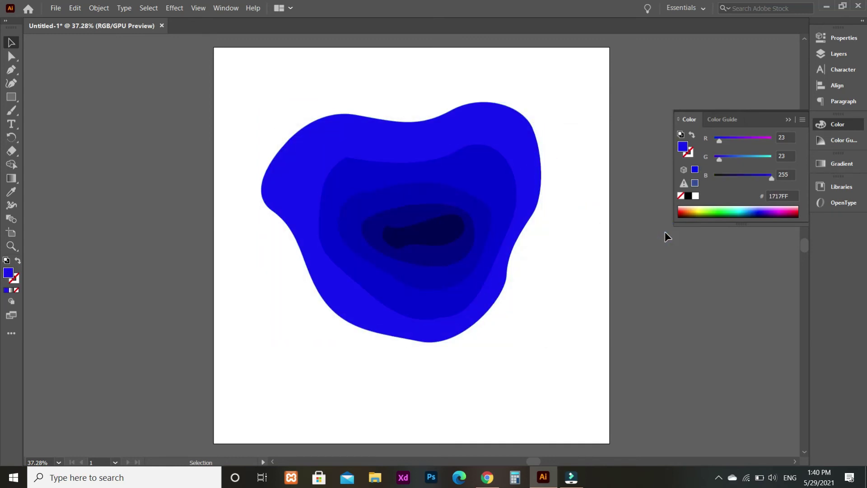
{"action": "key", "text": "F7"}
{"action": "left_click_drag", "start_coordinate": [264, 90], "coordinate": [511, 388]}
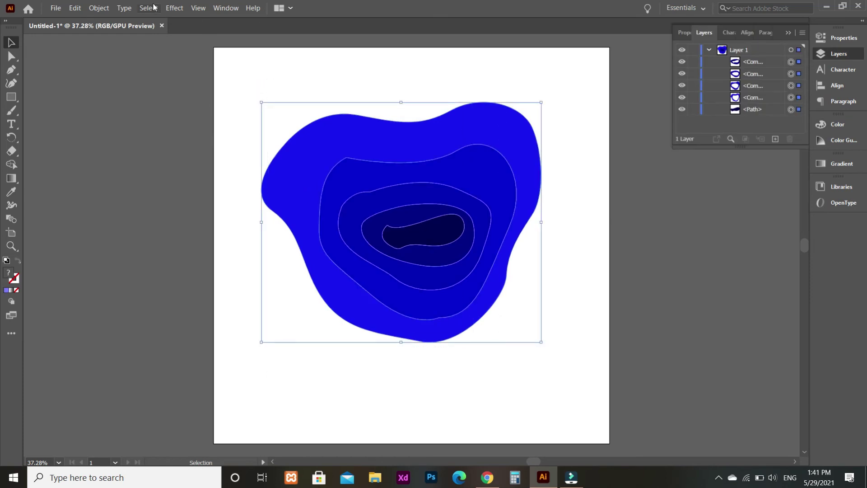
Apply a Multiply drop shadow with 75% opacity, 7 px offsets and 5 px blur to all rings.
{"action": "left_click", "coordinate": [174, 8]}
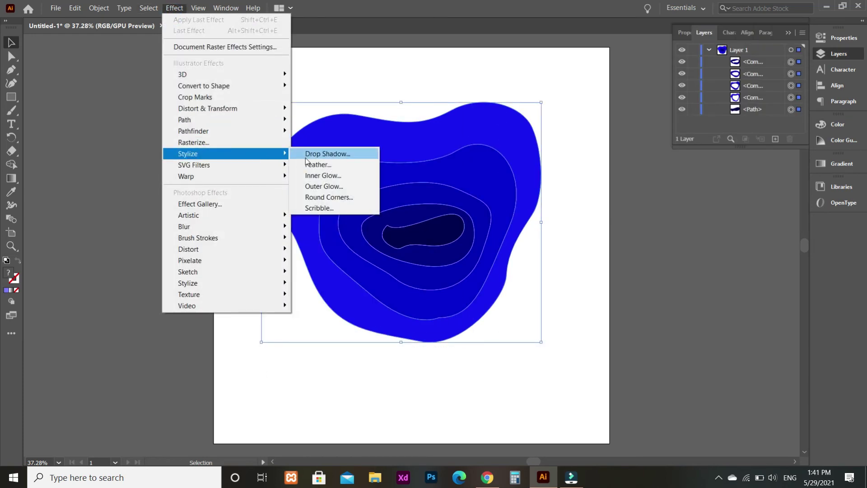
{"action": "left_click", "coordinate": [306, 156]}
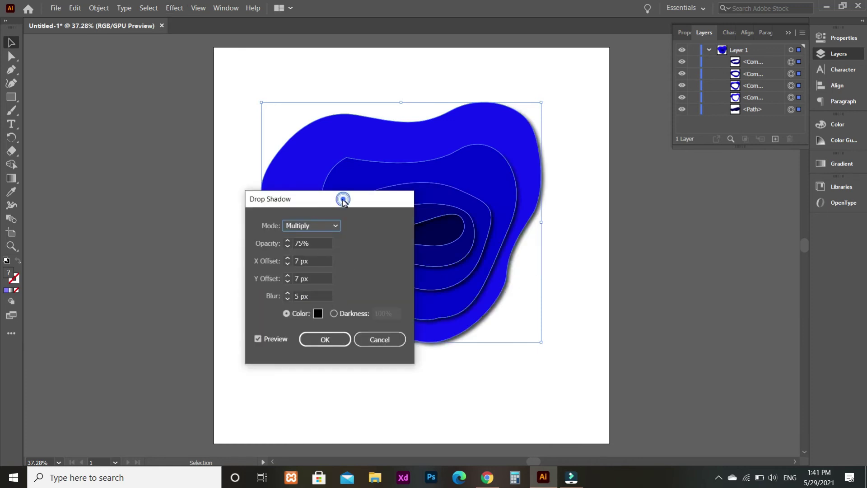
{"action": "left_click_drag", "start_coordinate": [343, 200], "coordinate": [180, 113]}
{"action": "left_click", "coordinate": [154, 247]}
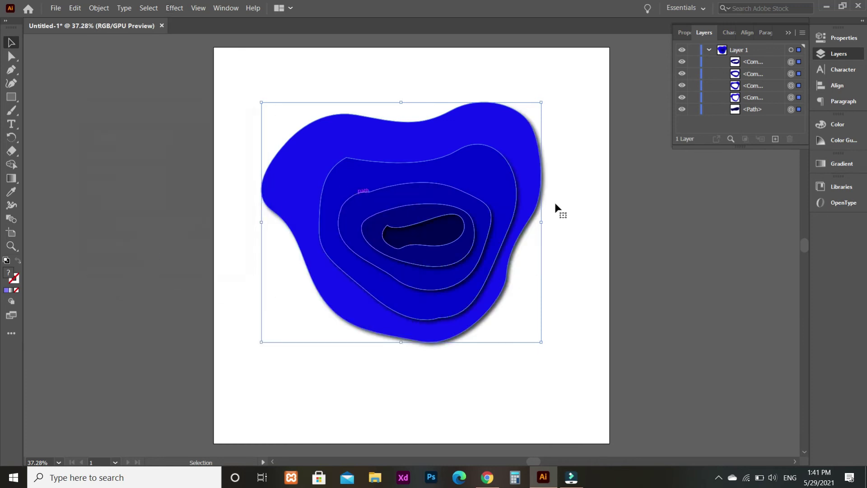
{"action": "left_click", "coordinate": [695, 208]}
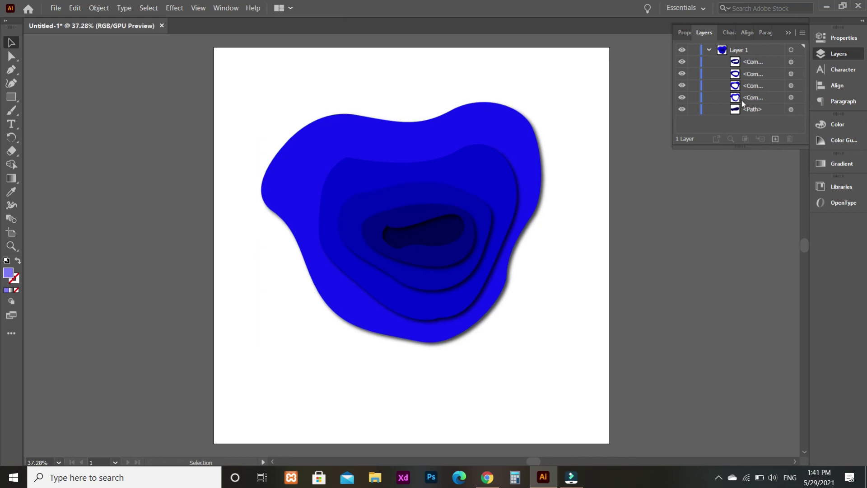
Drag ring objects down the Layers panel, repeatedly sending the top one to the bottom.
{"action": "left_click", "coordinate": [735, 63]}
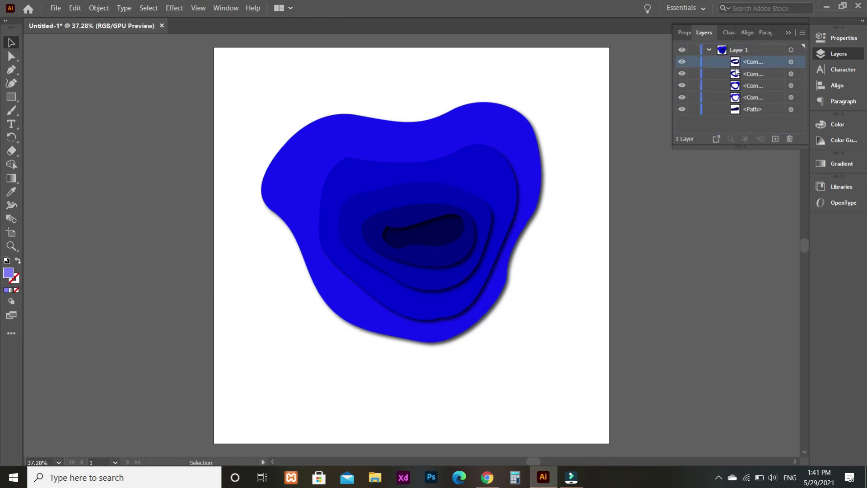
{"action": "left_click_drag", "start_coordinate": [738, 68], "coordinate": [736, 113]}
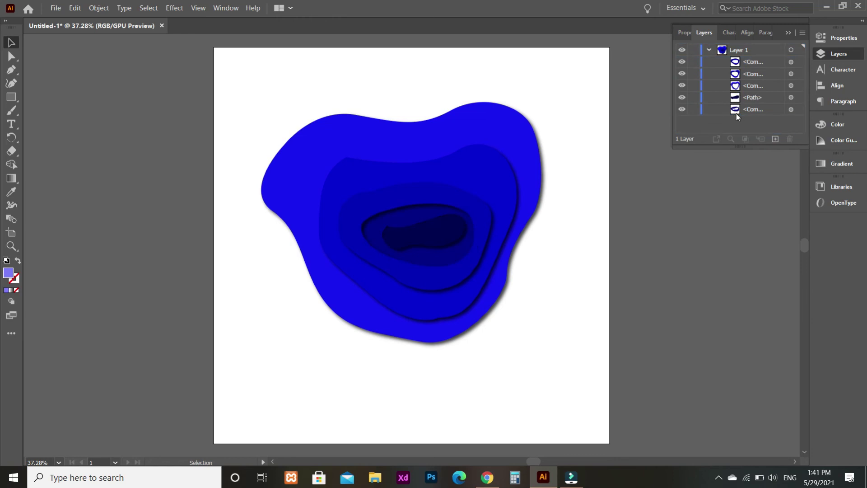
{"action": "left_click_drag", "start_coordinate": [736, 68], "coordinate": [739, 116]}
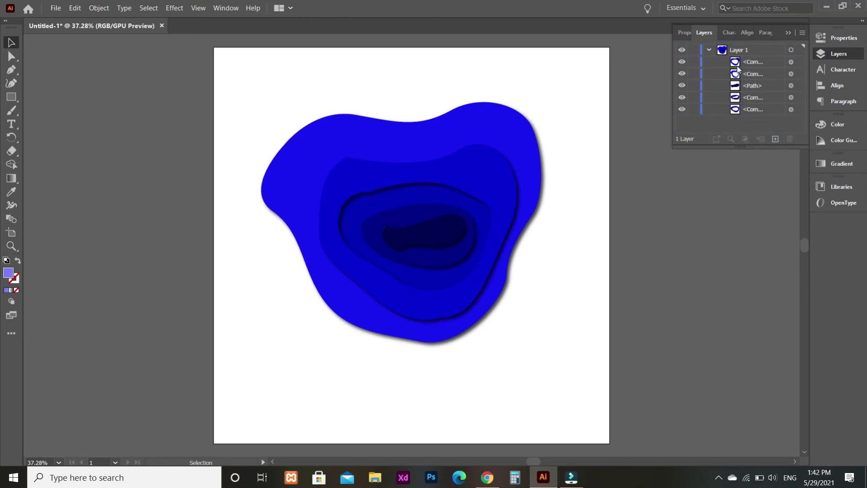
{"action": "left_click_drag", "start_coordinate": [738, 69], "coordinate": [745, 117]}
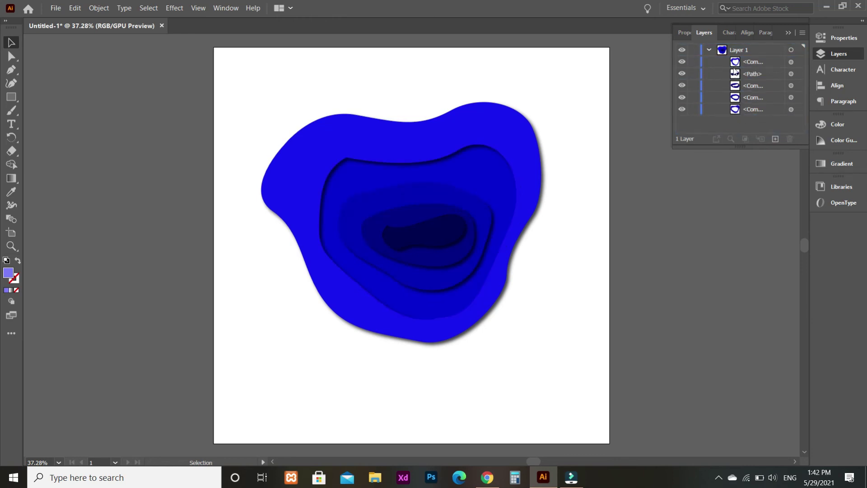
{"action": "left_click_drag", "start_coordinate": [735, 66], "coordinate": [743, 116]}
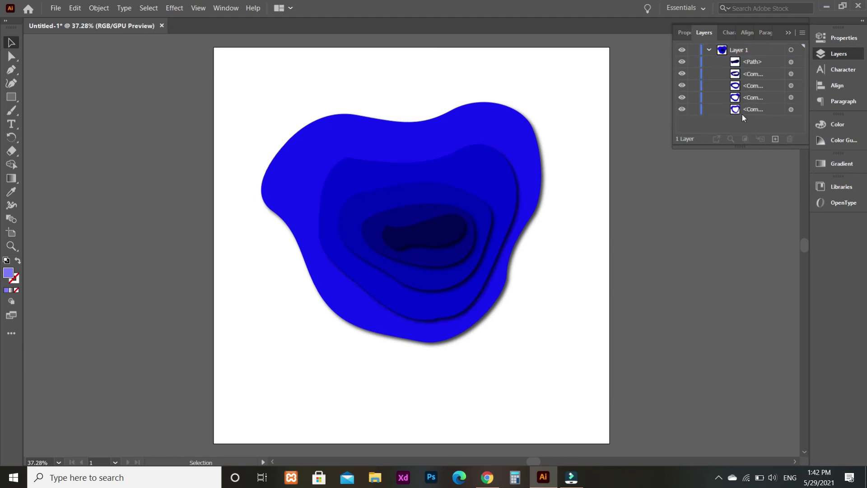
Move the plain path to the bottom of the stack and reposition ring objects above it.
{"action": "left_click", "coordinate": [735, 65]}
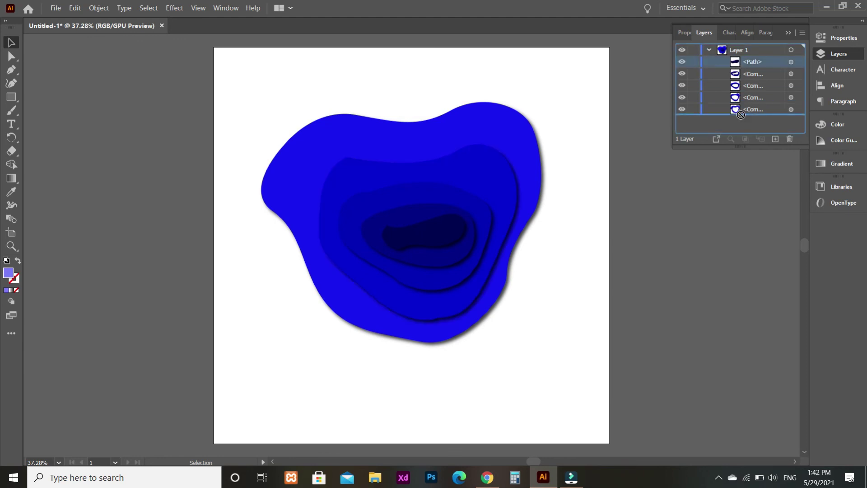
{"action": "left_click_drag", "start_coordinate": [735, 68], "coordinate": [735, 111]}
{"action": "mouse_move", "coordinate": [736, 67]}
{"action": "left_mouse_down"}
{"action": "mouse_move", "coordinate": [739, 113]}
{"action": "mouse_move", "coordinate": [738, 98]}
{"action": "left_mouse_up"}
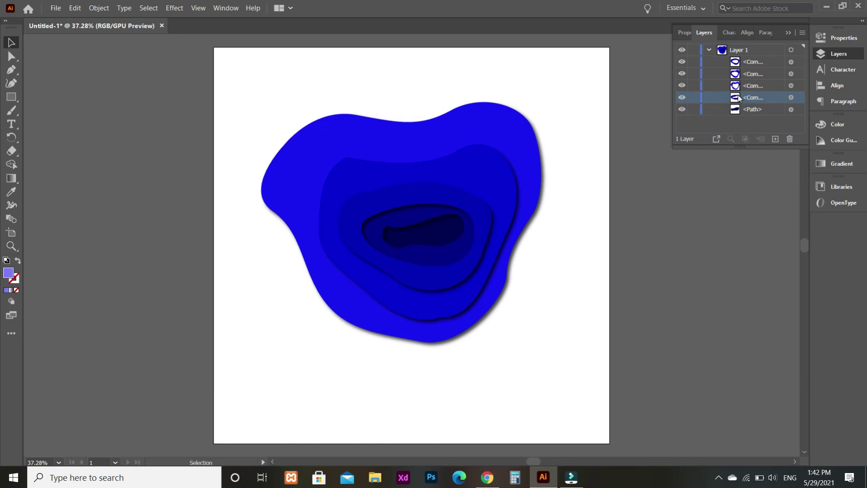
{"action": "mouse_move", "coordinate": [735, 63]}
{"action": "left_mouse_down"}
{"action": "mouse_move", "coordinate": [739, 93]}
{"action": "mouse_move", "coordinate": [738, 83]}
{"action": "left_mouse_up"}
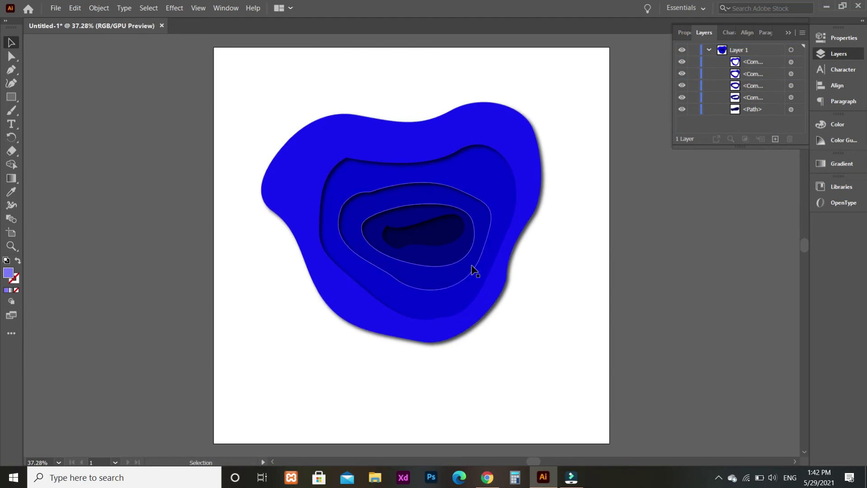